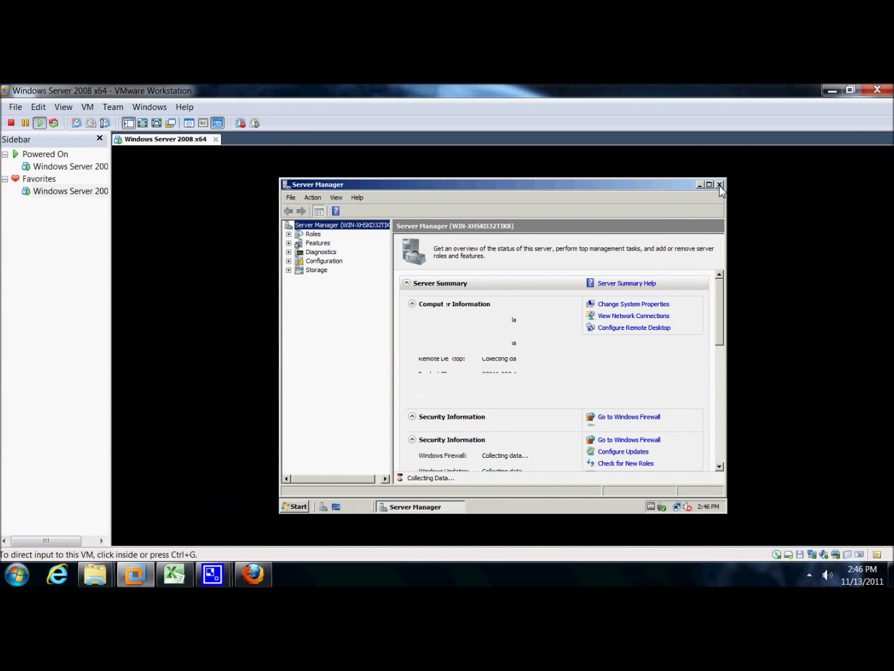
Close Server Manager inside the Windows Server 2008 VM and open the guest's Start menu.
left_click(719, 185)
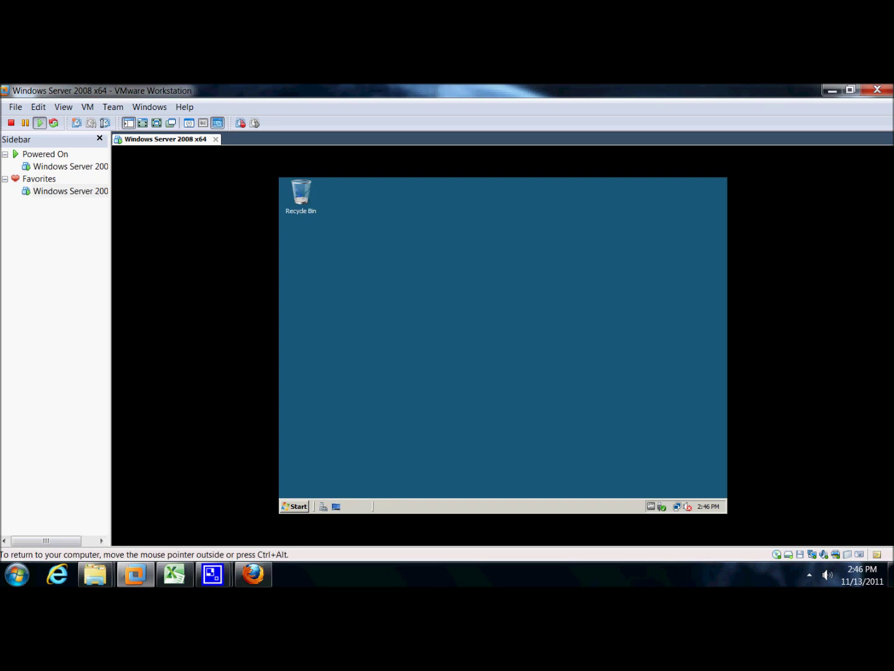
left_click(299, 506)
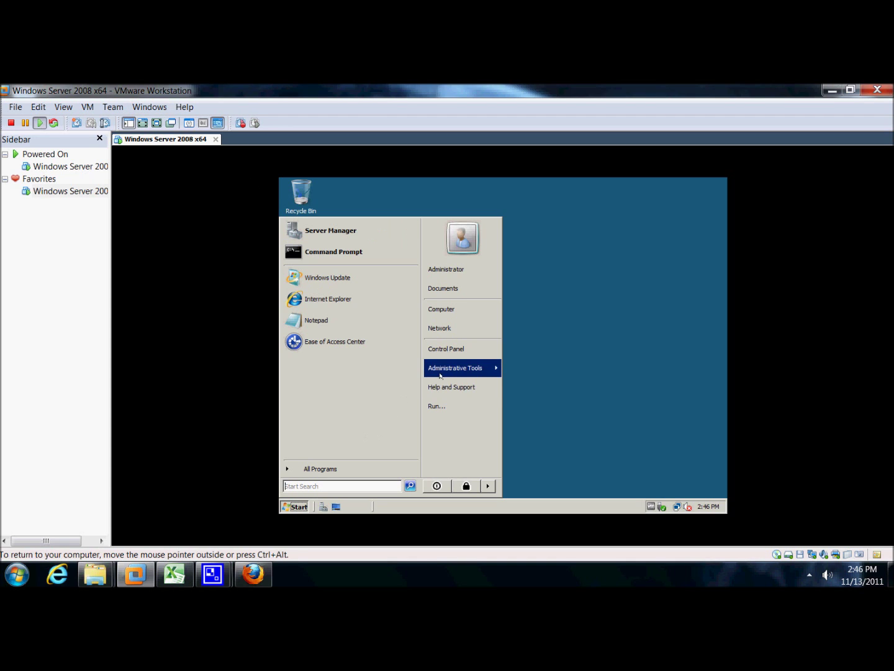
Launch Active Directory Users and Computers from Administrative Tools and expand the Markiting OU.
mouse_move(441, 371)
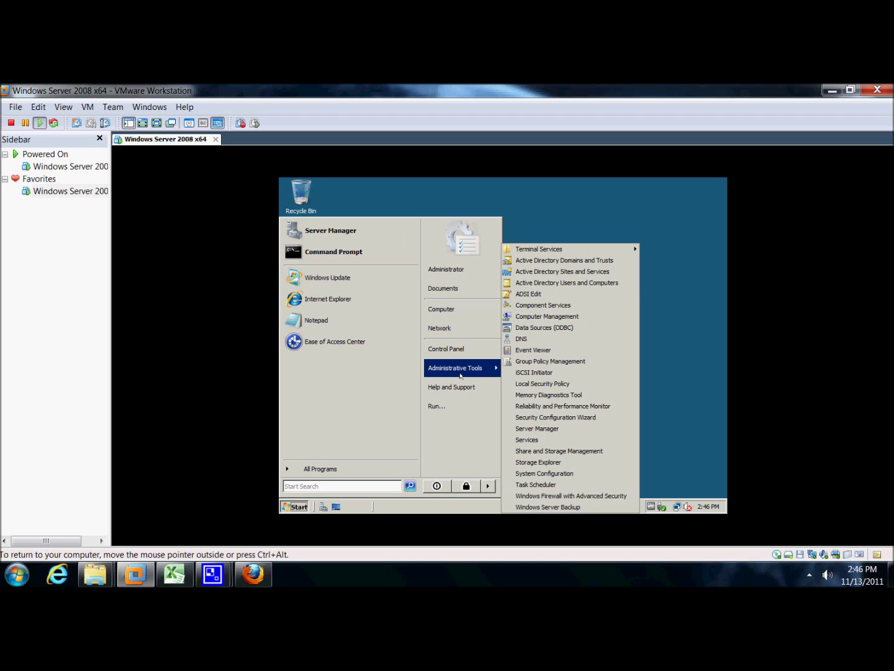
left_click(515, 283)
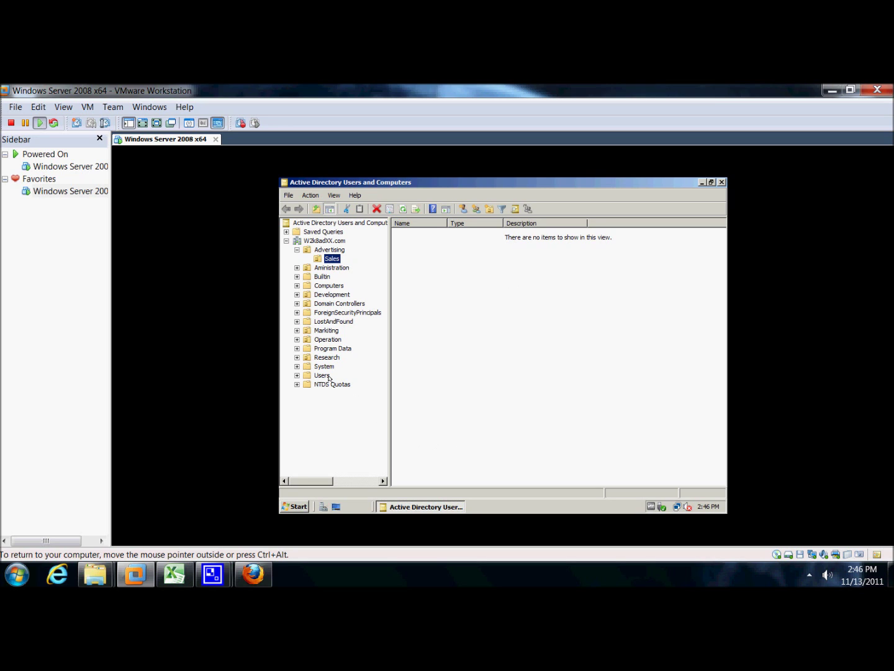
left_click(297, 331)
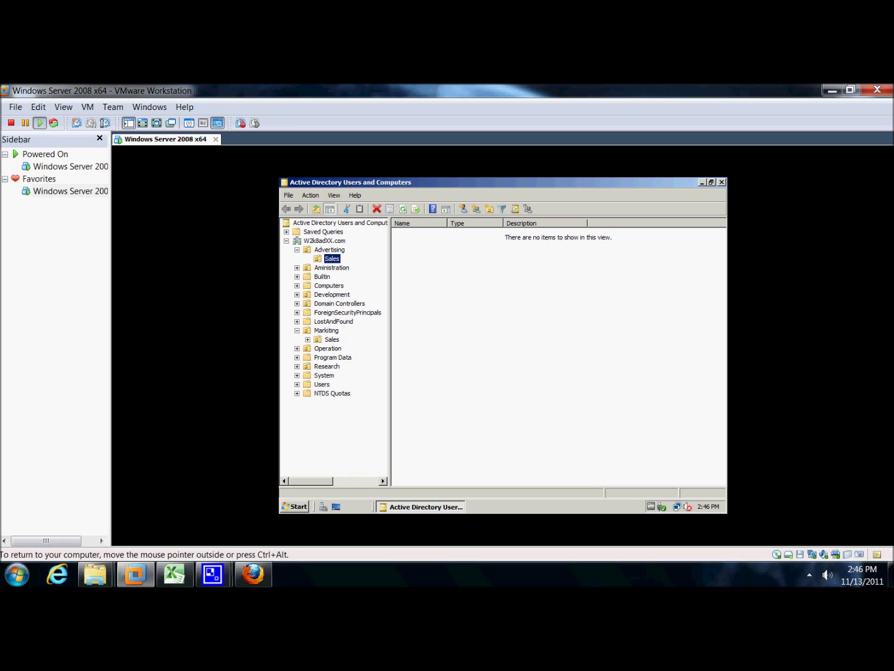
Choose New > User on the Sales OU under Markiting.
left_click(328, 341)
right_click(330, 339)
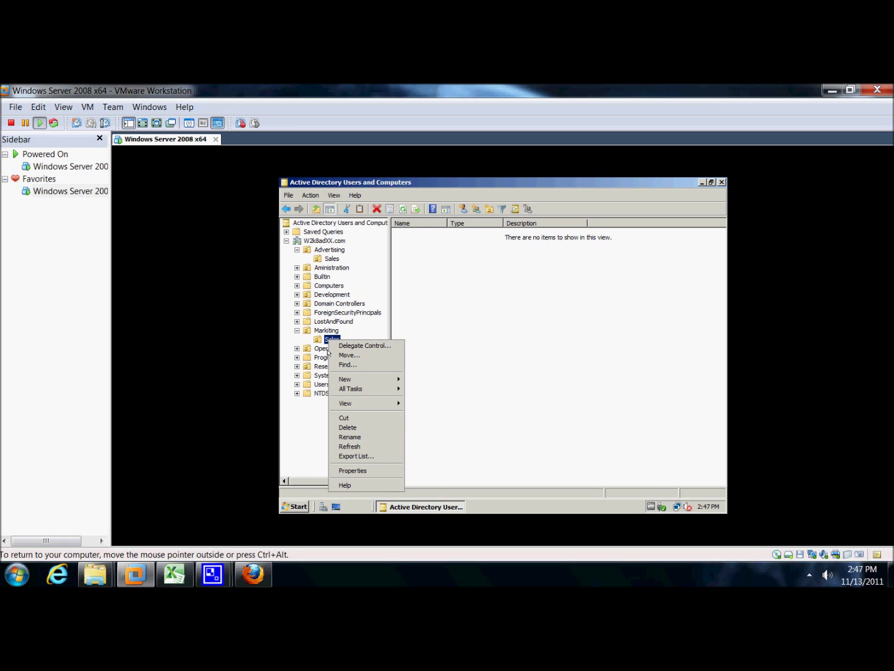
mouse_move(359, 404)
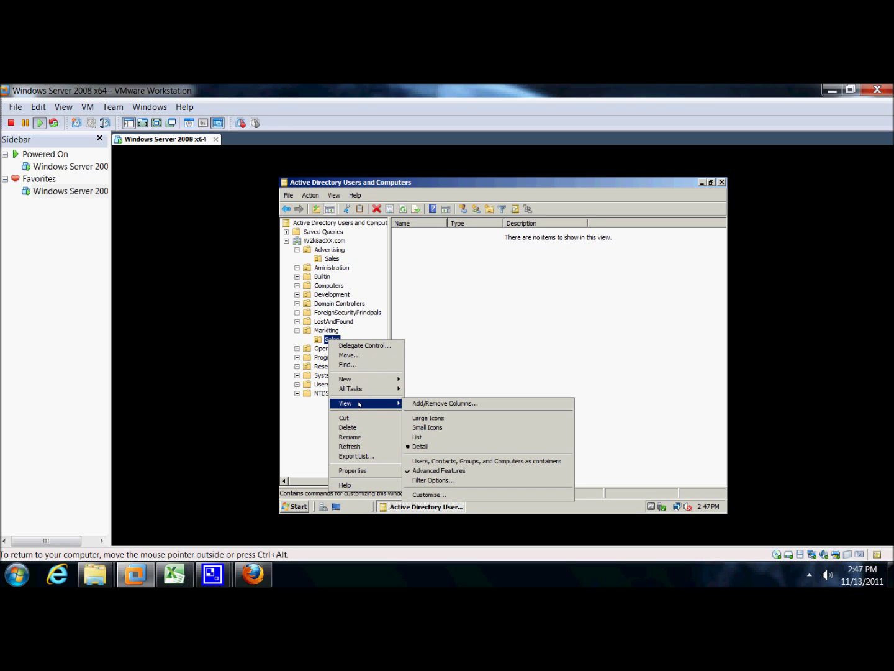
mouse_move(359, 383)
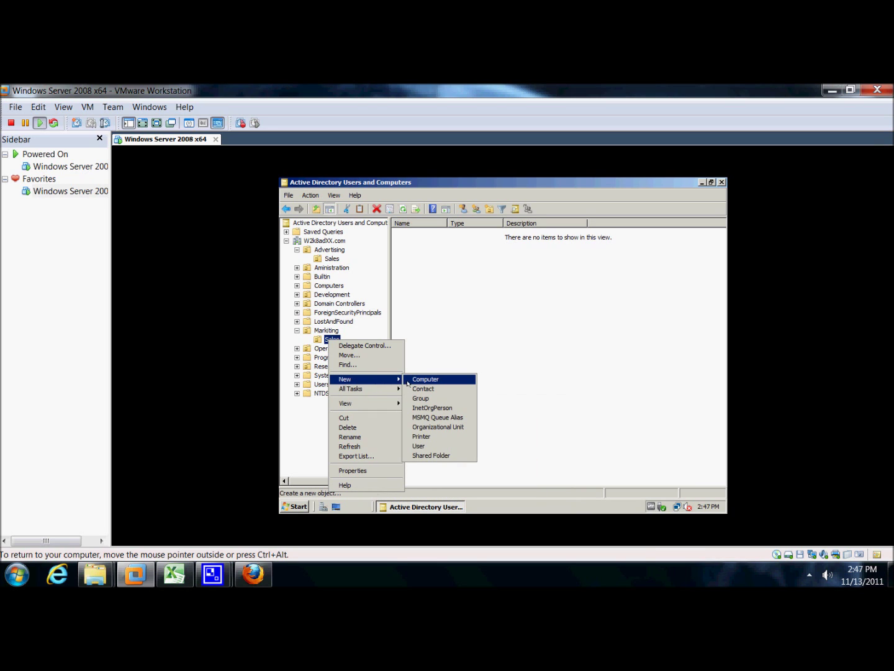
left_click(419, 446)
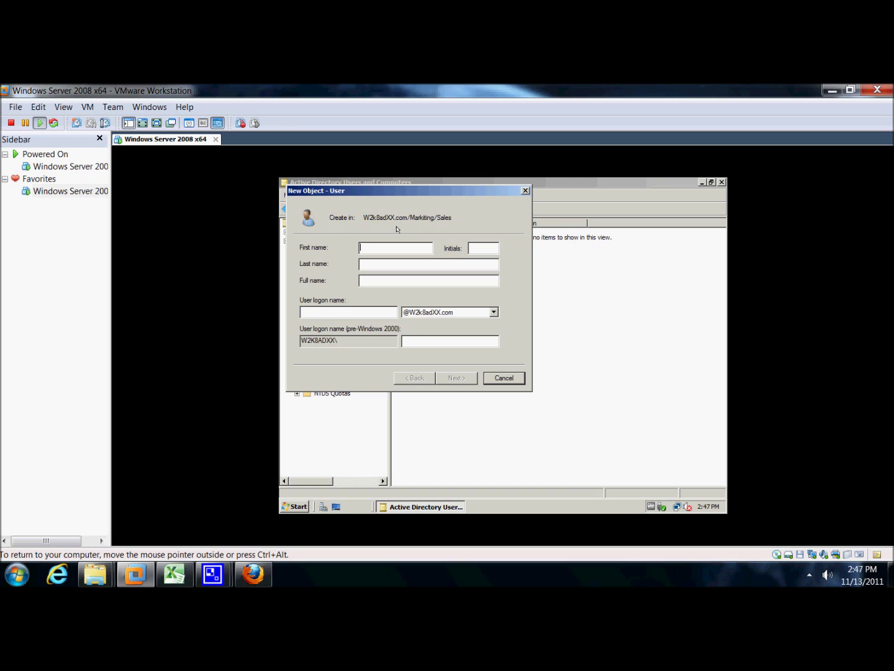
Enter first name '_Sales Template' and logon name '_SalesTemplate' by copying and removing the space.
type("J")
type("Sales ")
type("Templa")
type("te")
left_click_drag(407, 248, 360, 247)
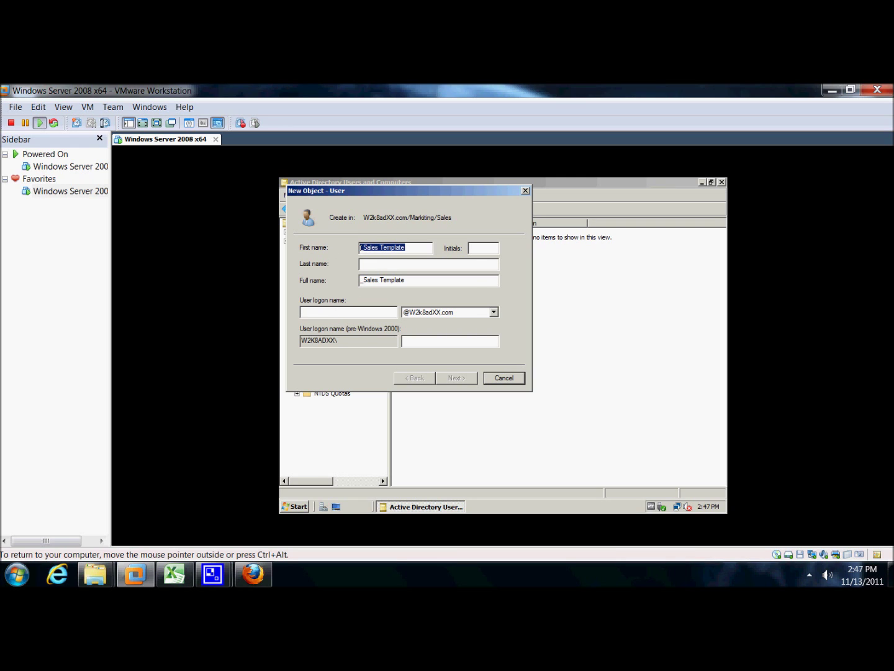
right_click(367, 254)
left_click(383, 280)
right_click(351, 311)
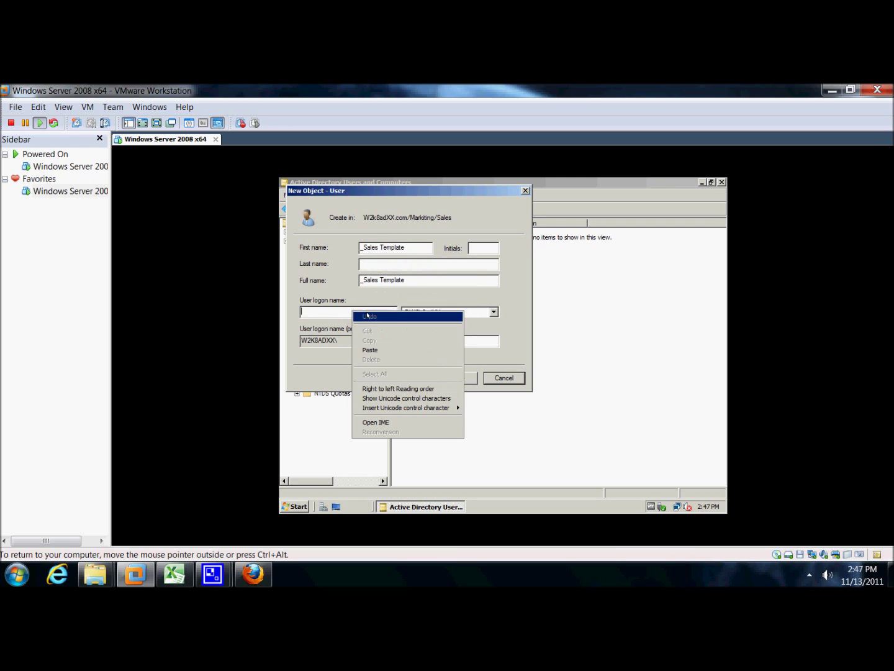
left_click(385, 350)
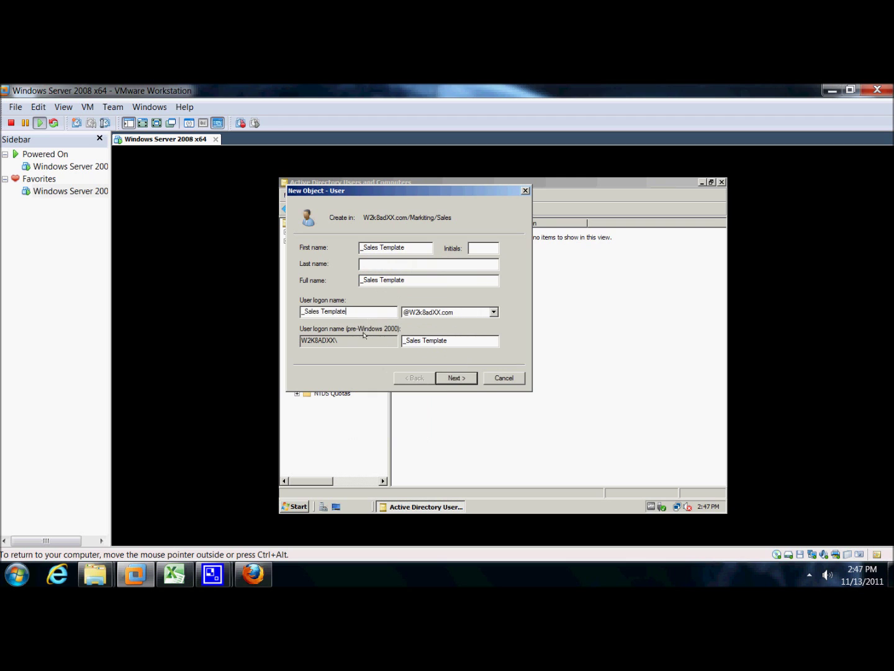
left_click(320, 311)
key("BackSpace")
Show the VM full screen, edit the pre-Windows 2000 logon name, and continue to the password page.
left_click(64, 107)
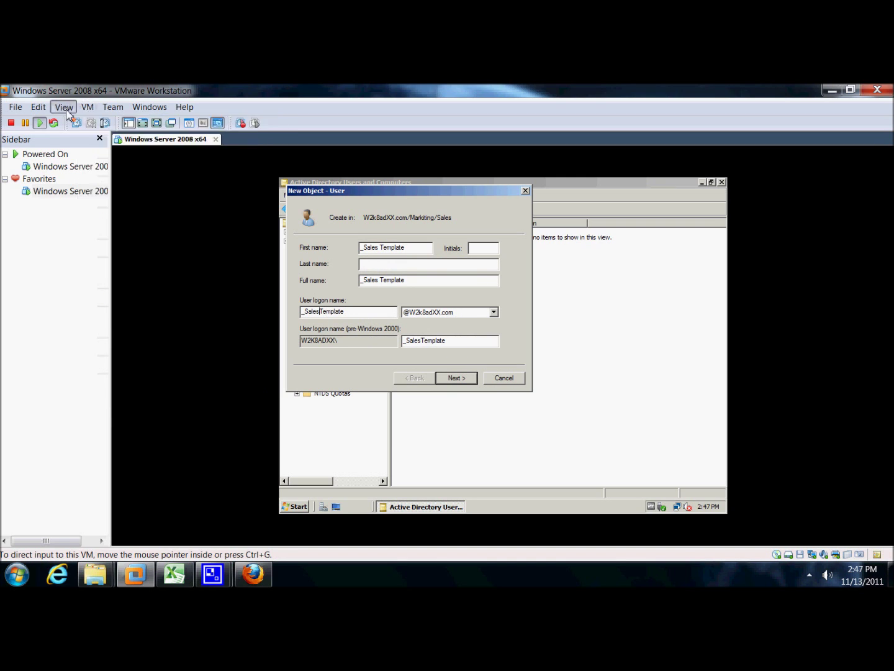
left_click(76, 122)
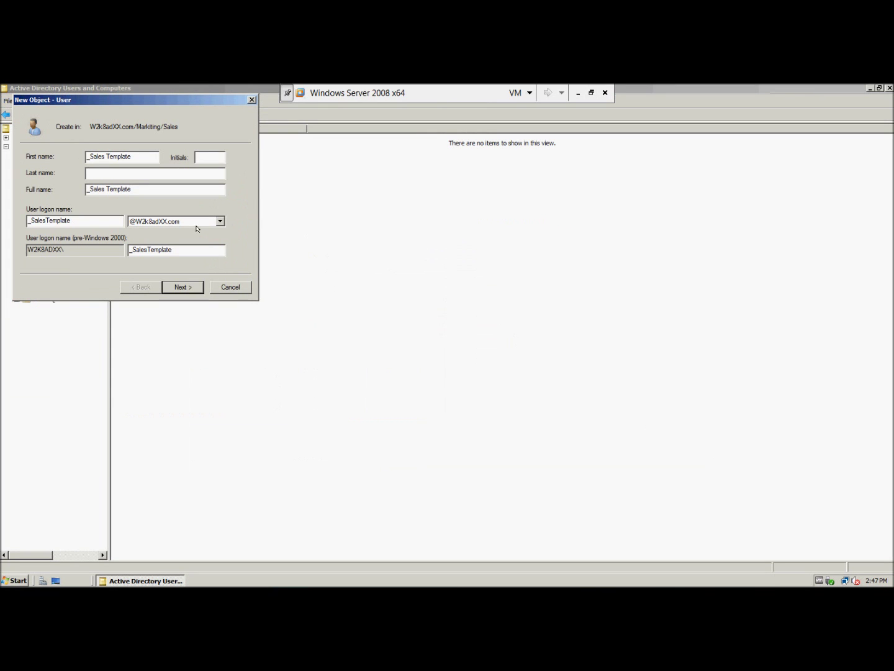
left_click_drag(146, 103, 452, 257)
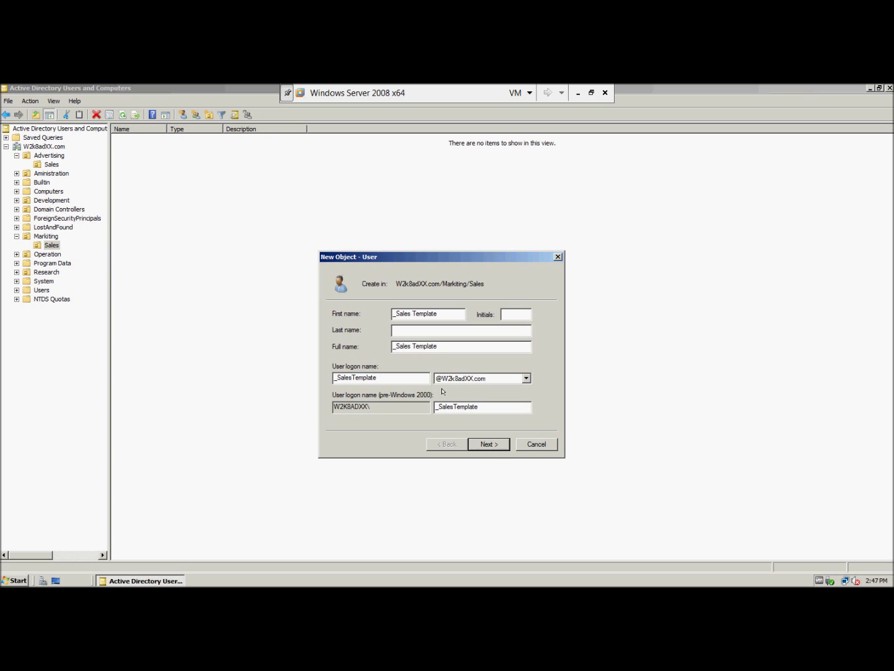
double_click(467, 406)
left_click(466, 407)
double_click(492, 404)
type("Password01")
left_click(484, 446)
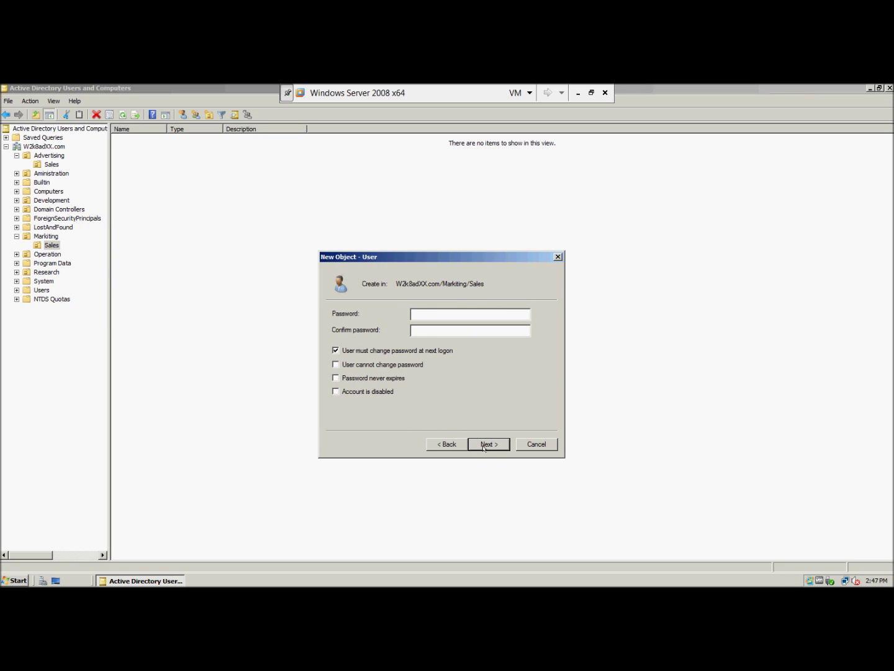
Mark the account disabled, enter and confirm a password, and try to finish creating it.
left_click(336, 392)
type("**********")
key("Tab")
type("**********")
left_click(488, 442)
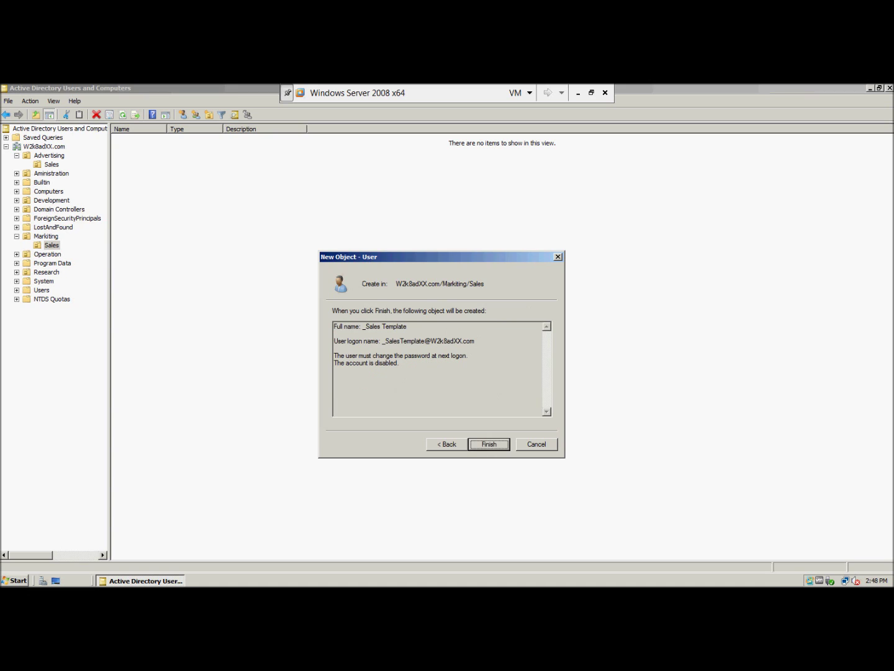
left_click(485, 445)
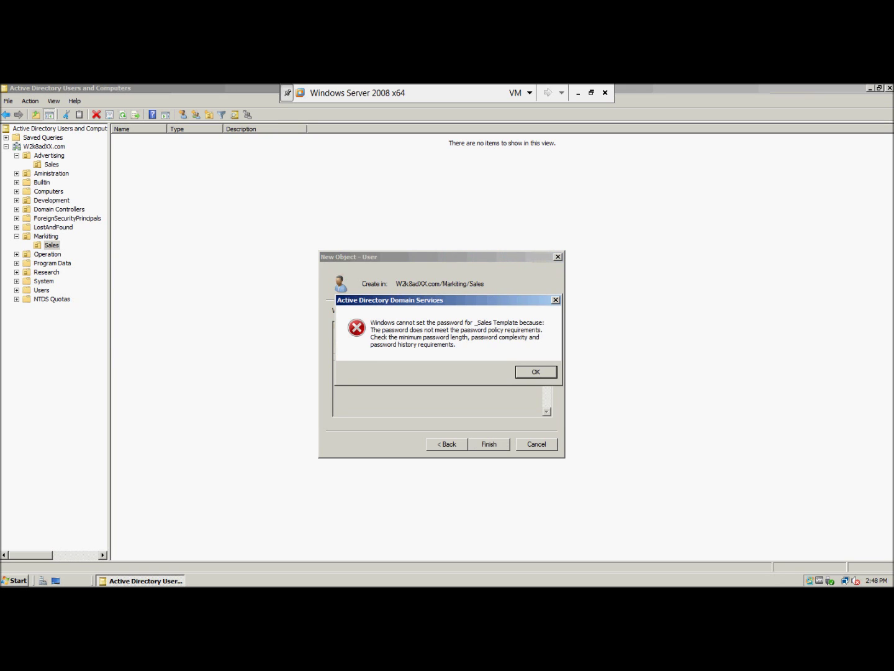
After the password policy error, append 1 to both password fields and create the user.
left_click(521, 372)
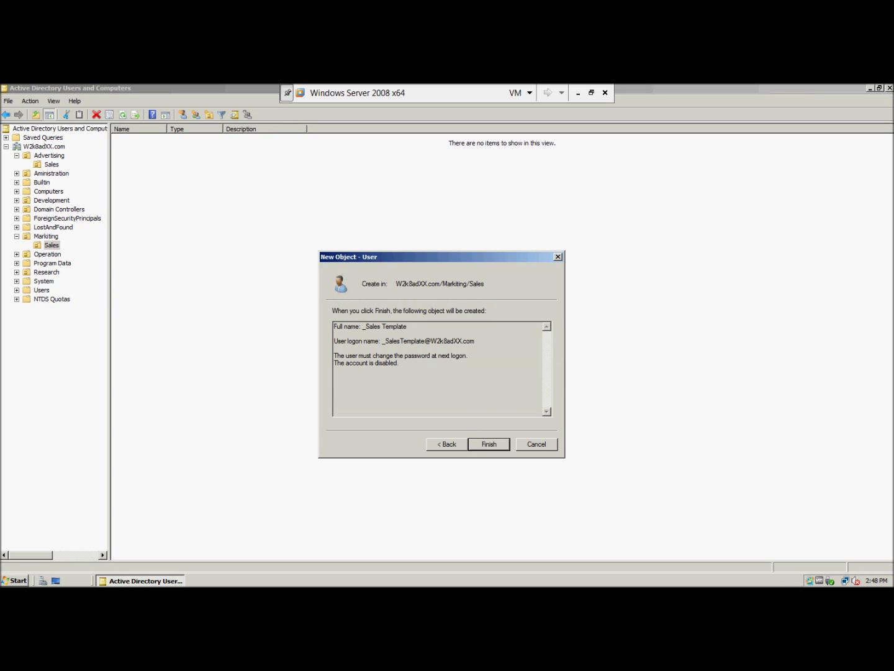
left_click(454, 443)
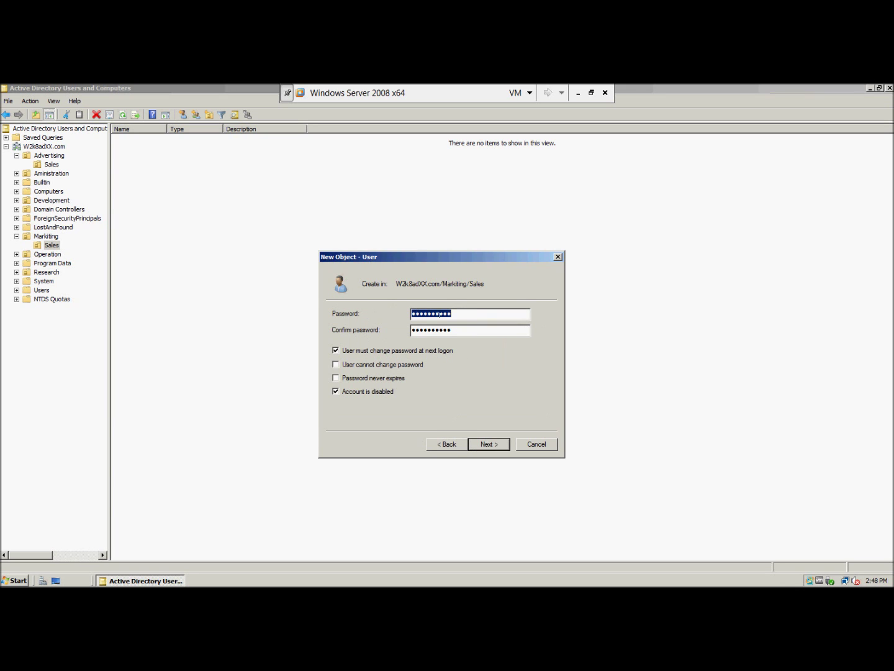
key("End")
type("1")
left_click(441, 328)
type("1")
left_click(479, 443)
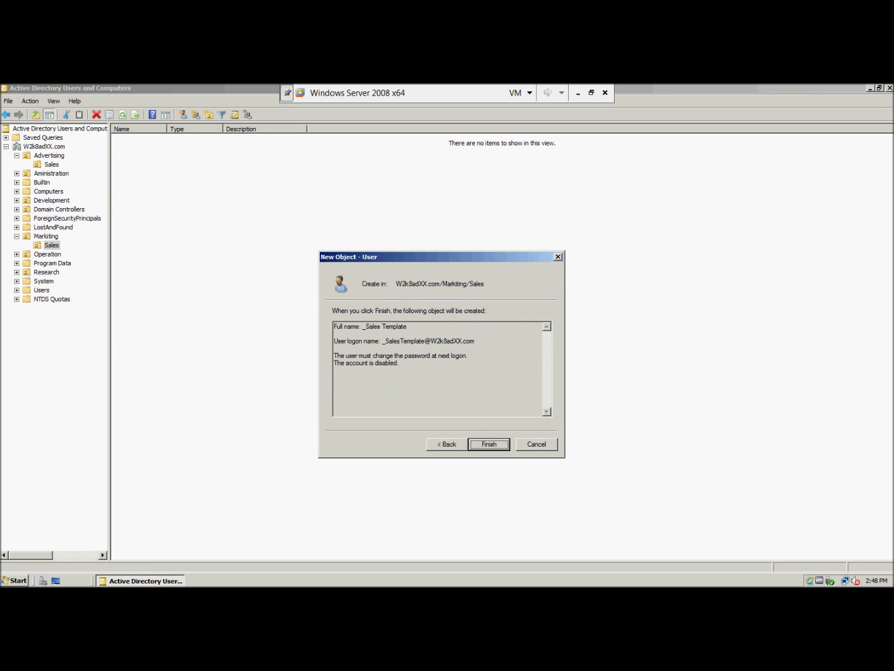
left_click(479, 443)
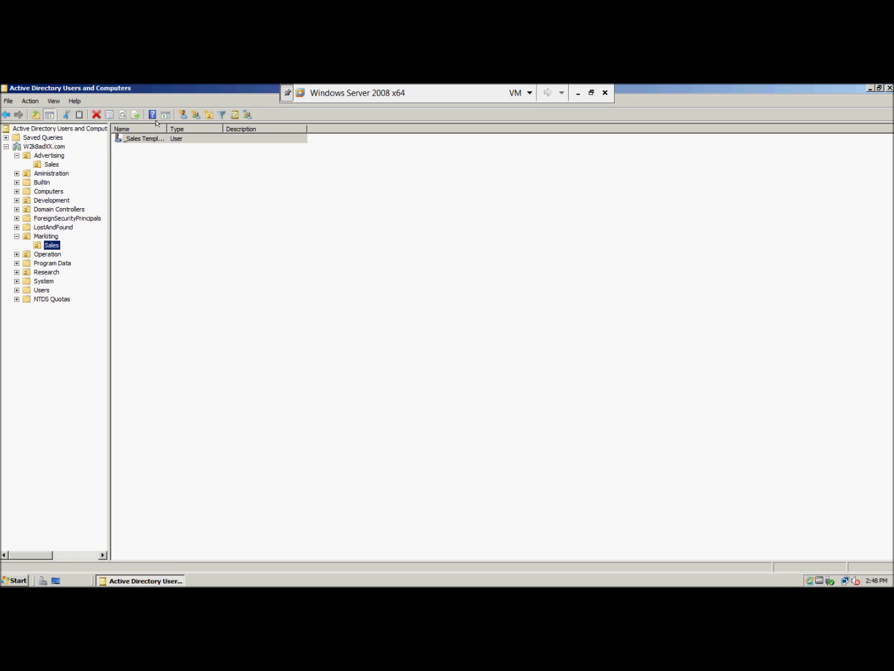
Open Properties for the _Sales Template user and place the caret in Description.
left_click(182, 163)
left_click(143, 140)
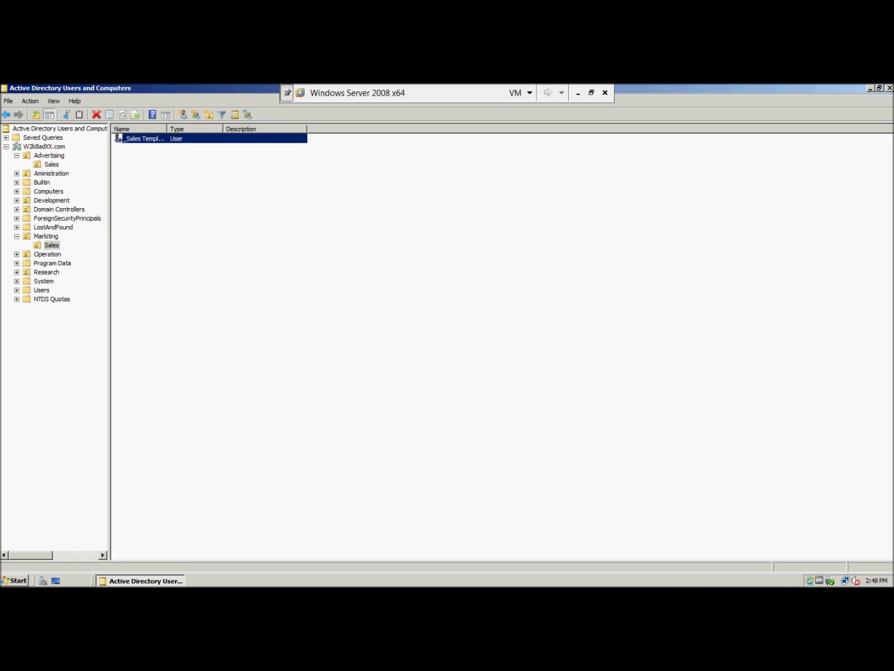
right_click(144, 138)
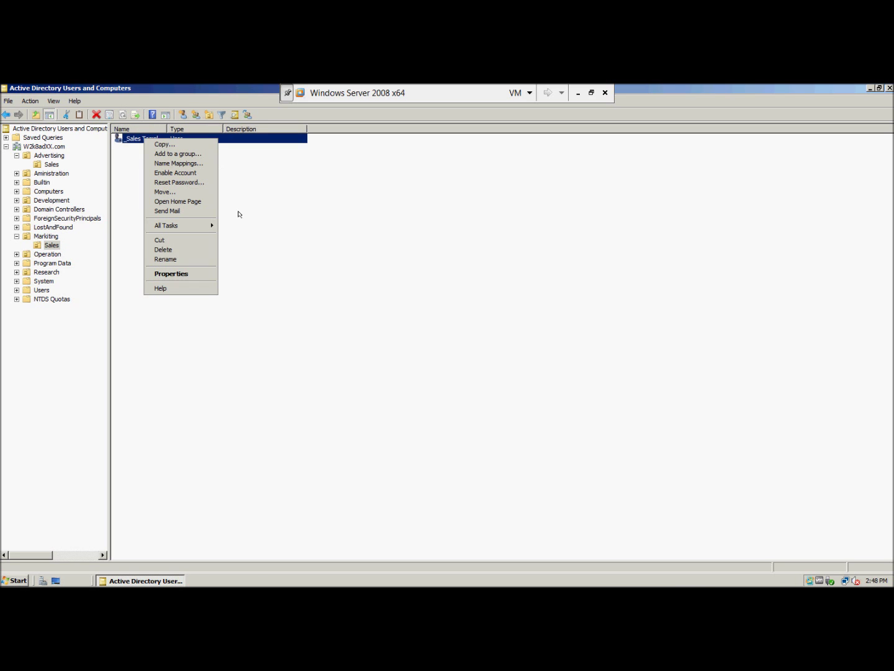
left_click(190, 274)
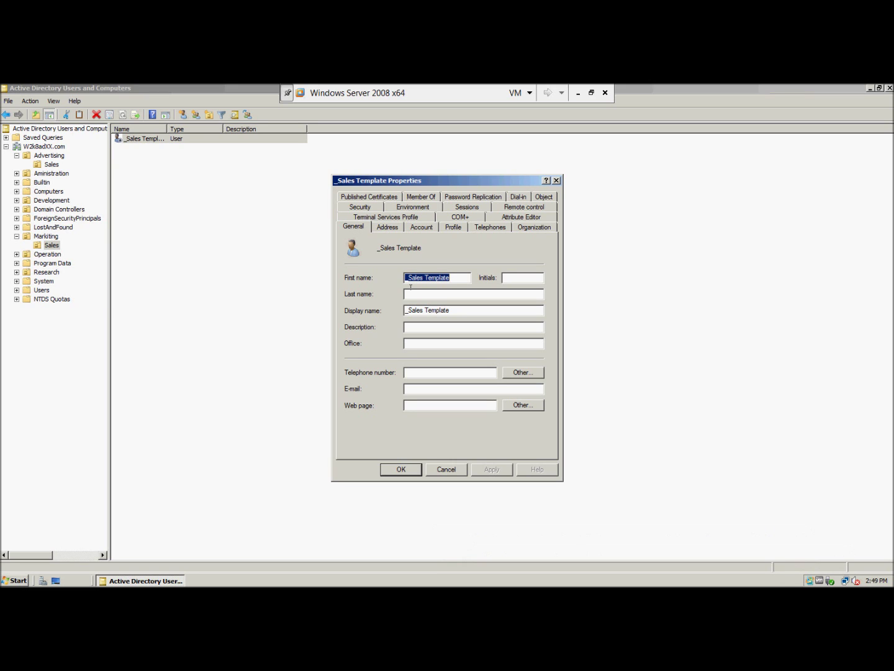
left_click(423, 326)
Set the description to 'Building 1' and fill in the E-mail and Telephone number fields.
type("Building 1")
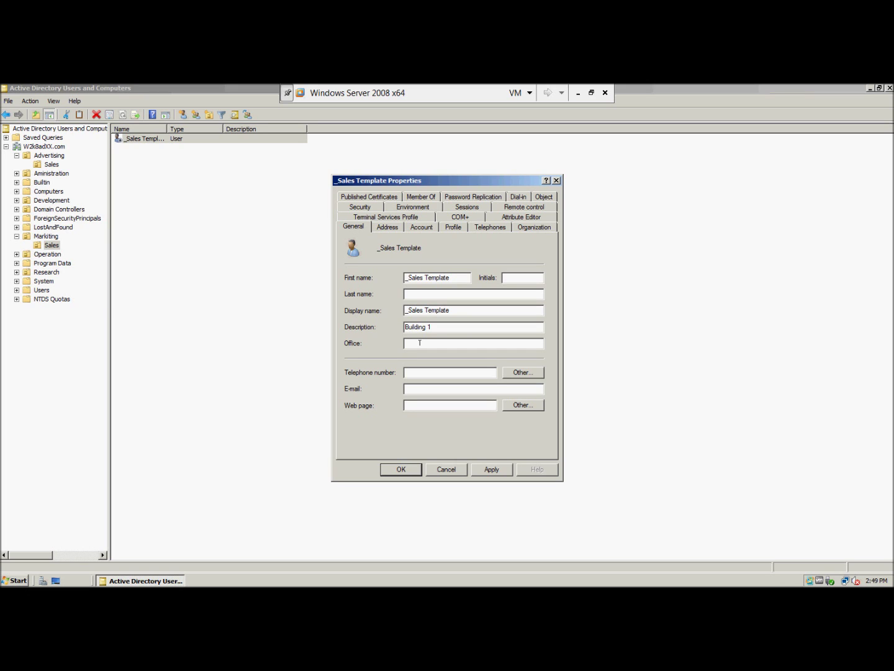
left_click(405, 388)
left_click(404, 389)
type("www.coolgagets.com")
left_click(413, 369)
type("555-5555")
left_click(442, 326)
Copy 'Building 1' from Description into the Office field.
left_click_drag(442, 325, 404, 327)
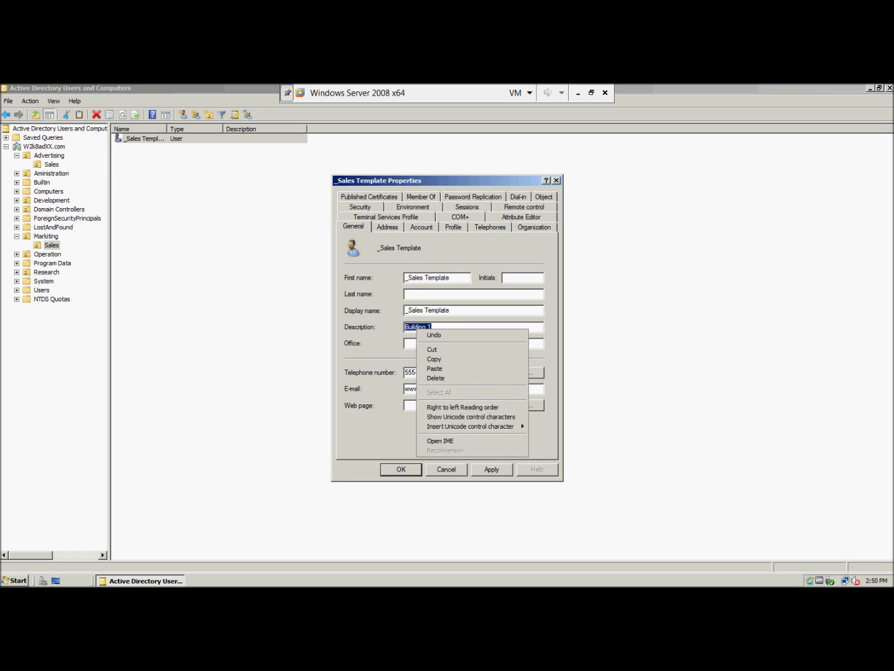
right_click(415, 327)
left_click(432, 359)
left_click(418, 343)
right_click(419, 345)
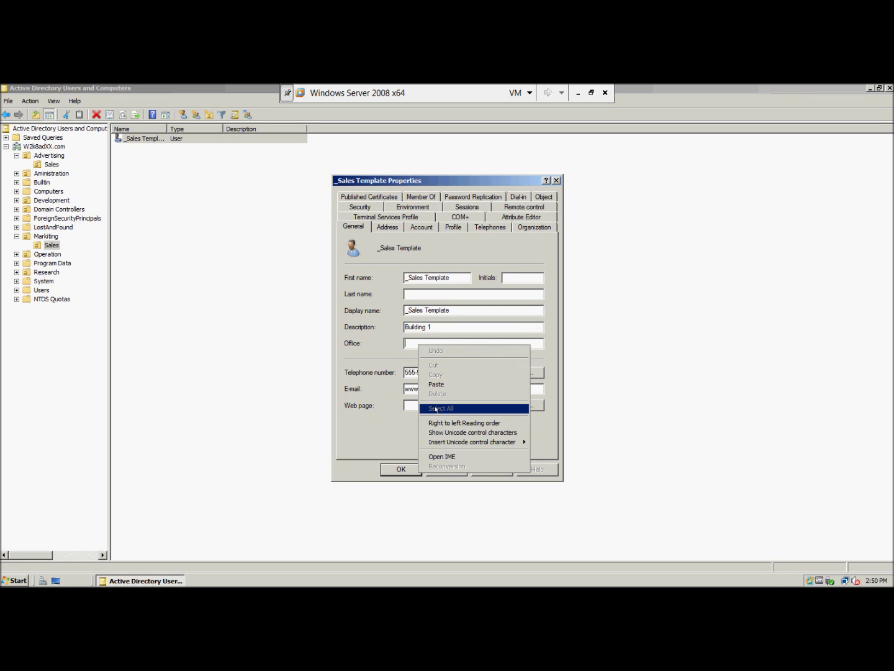
left_click(436, 384)
Replace the description with 'Sales template user accounts'.
left_click_drag(439, 327, 354, 327)
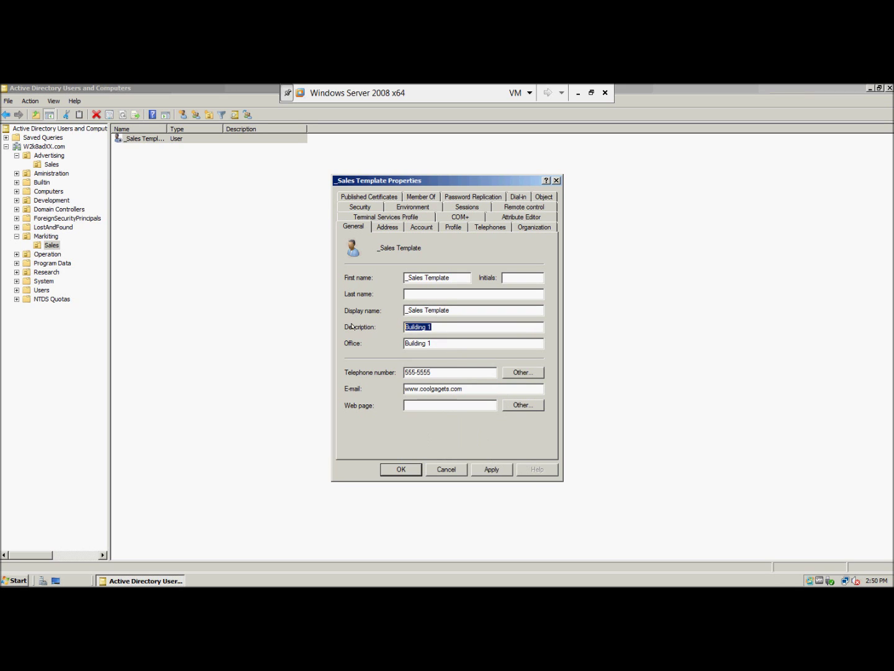
key("Delete")
type("Sales gtemplate")
key("BackSpace")
type("te user accp")
key("BackSpace")
type("ounts")
left_click(393, 229)
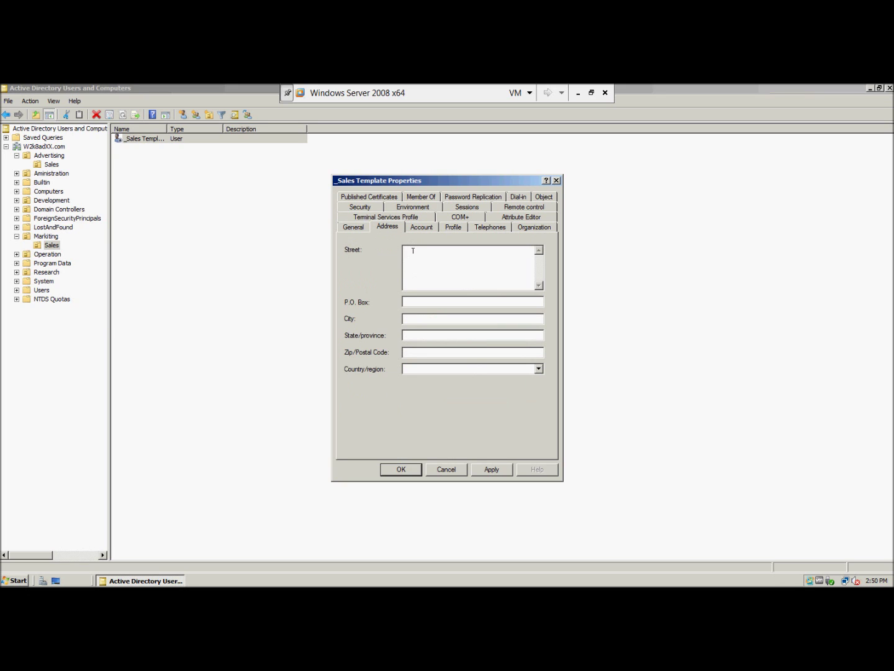
Fill in the street, city, state and postal code on the Address tab.
type("555 Flint st.")
left_click(427, 319)
type("Metropolis")
left_click(422, 337)
type("AZ")
left_click(420, 351)
type("12121")
Set Country/region to United States, then go to the Organization tab's Department field.
left_click(412, 369)
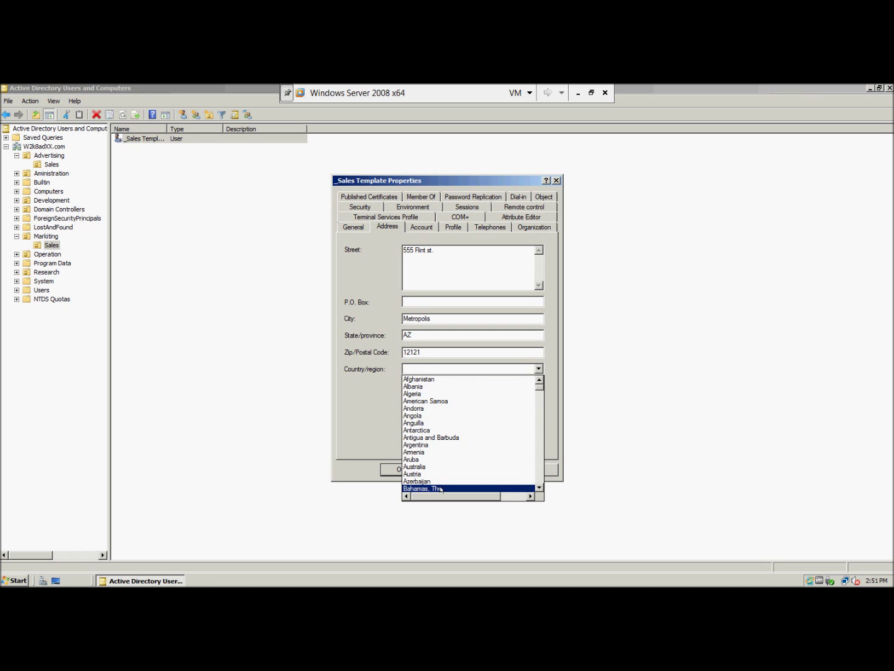
scroll(440, 489, "down", 20)
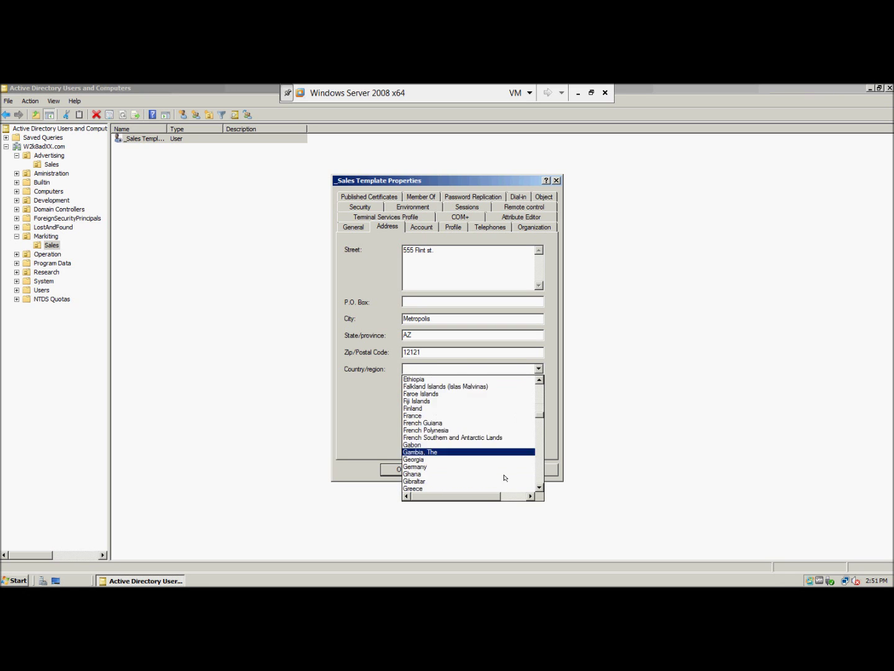
scroll(497, 477, "down", 20)
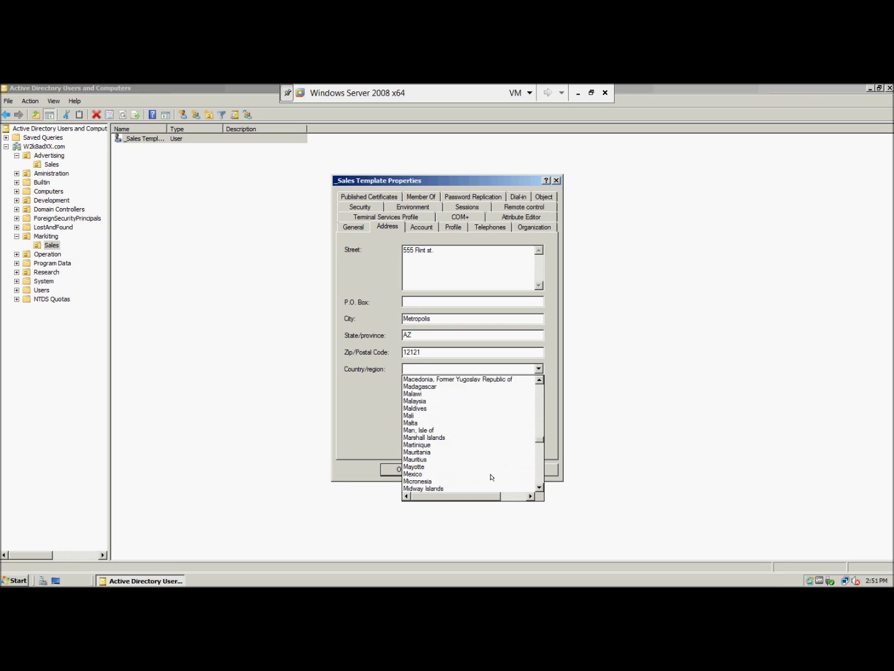
scroll(490, 477, "down", 20)
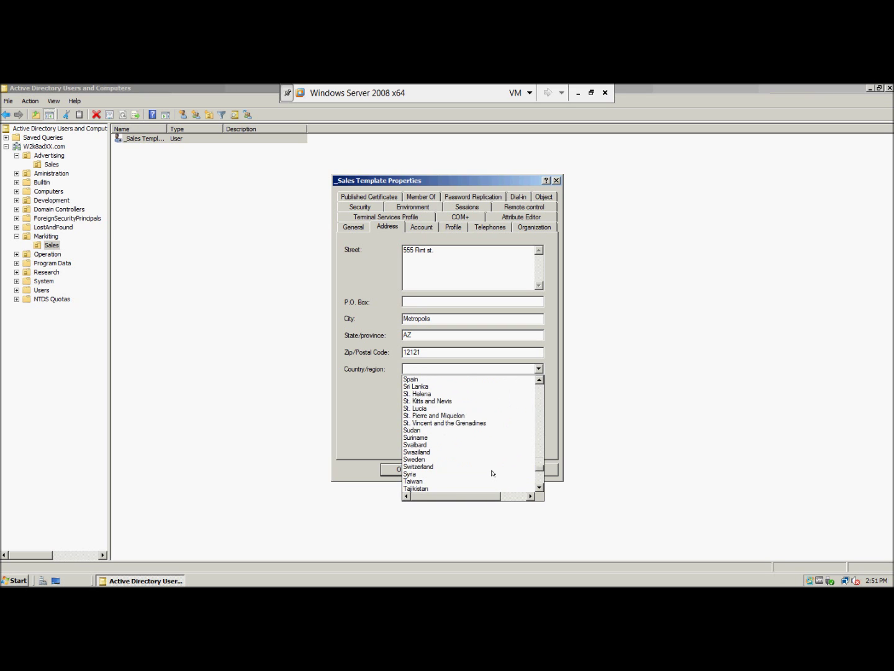
scroll(492, 473, "down", 9)
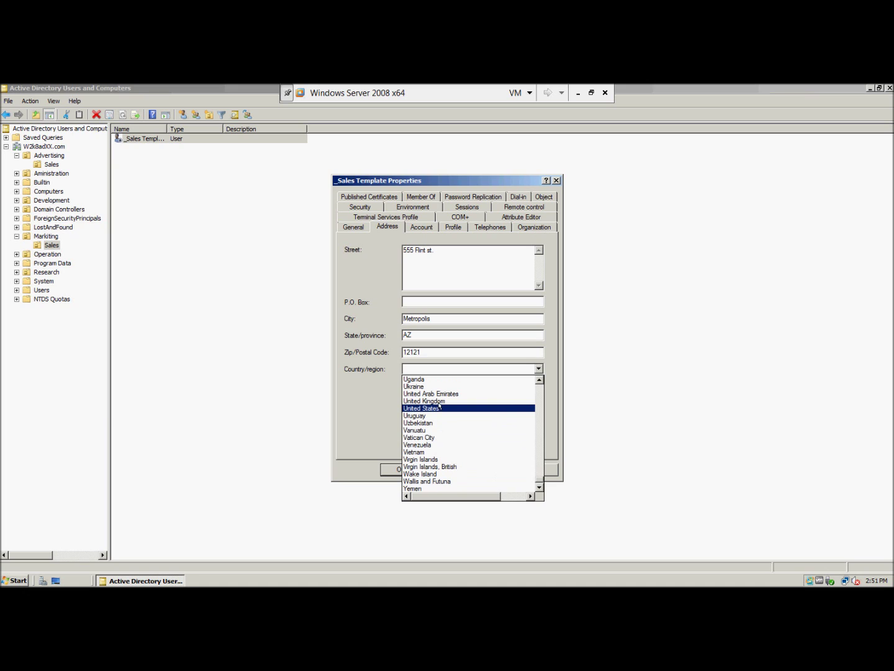
left_click(440, 408)
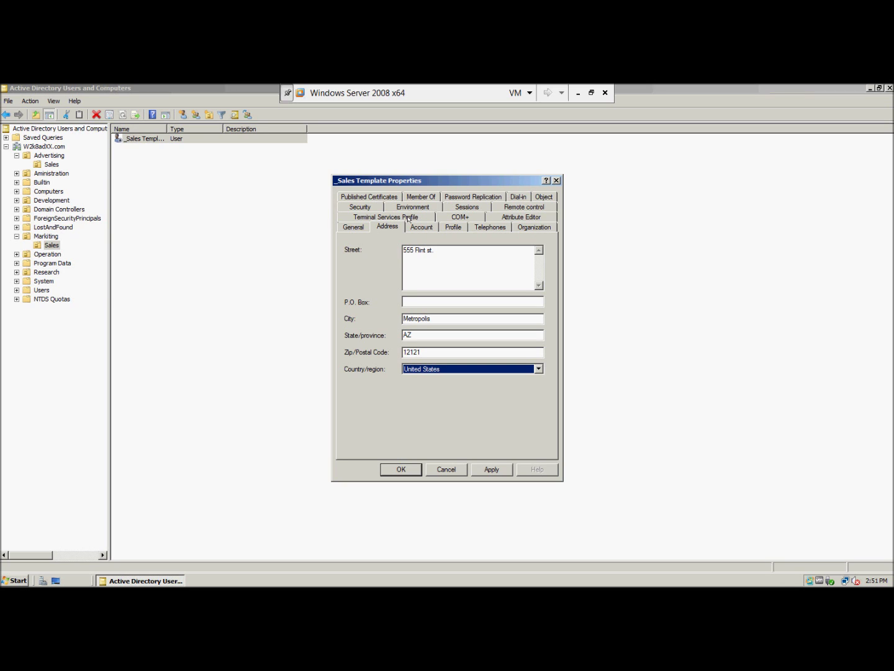
left_click(526, 227)
left_click(414, 267)
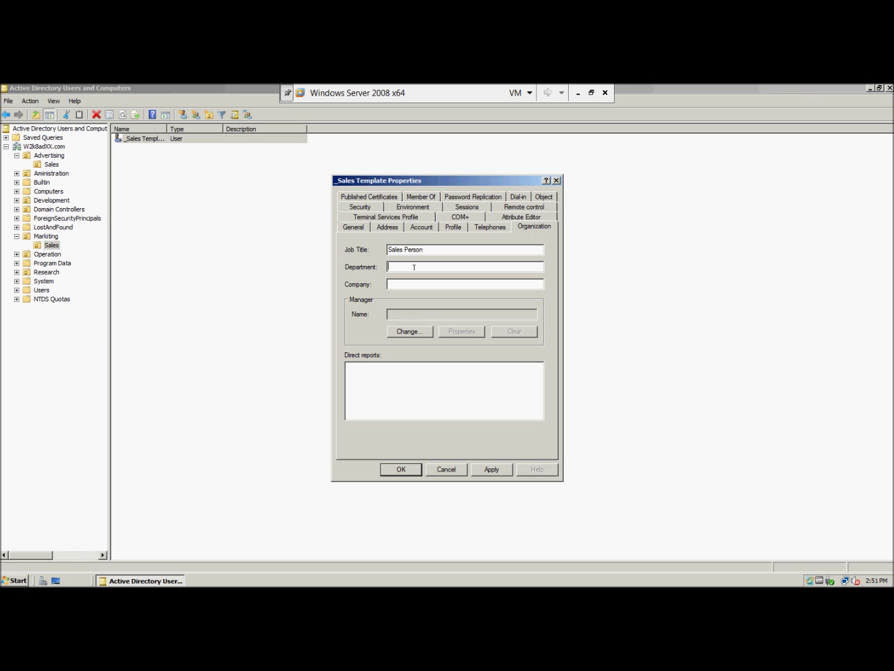
Enter Sales as the template's department and Cool Gadgets as its company.
type("Sales")
type("Cool Ga")
type("dgets")
Show the template's Member Of page, which lists only Domain Users.
left_click(426, 197)
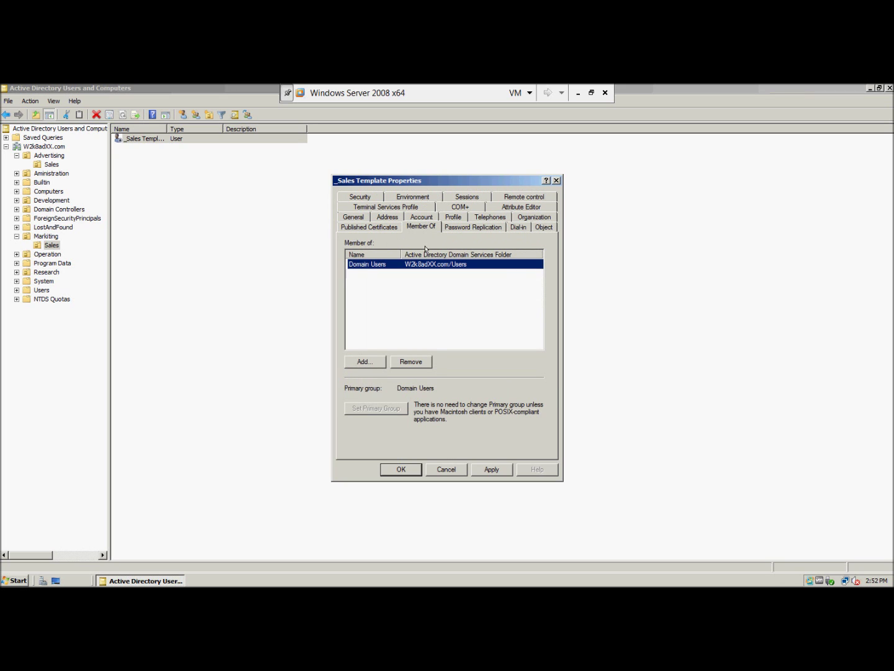
Try adding _Sales Template to the Sales-G group; Check Names reports it cannot be found.
left_click(366, 362)
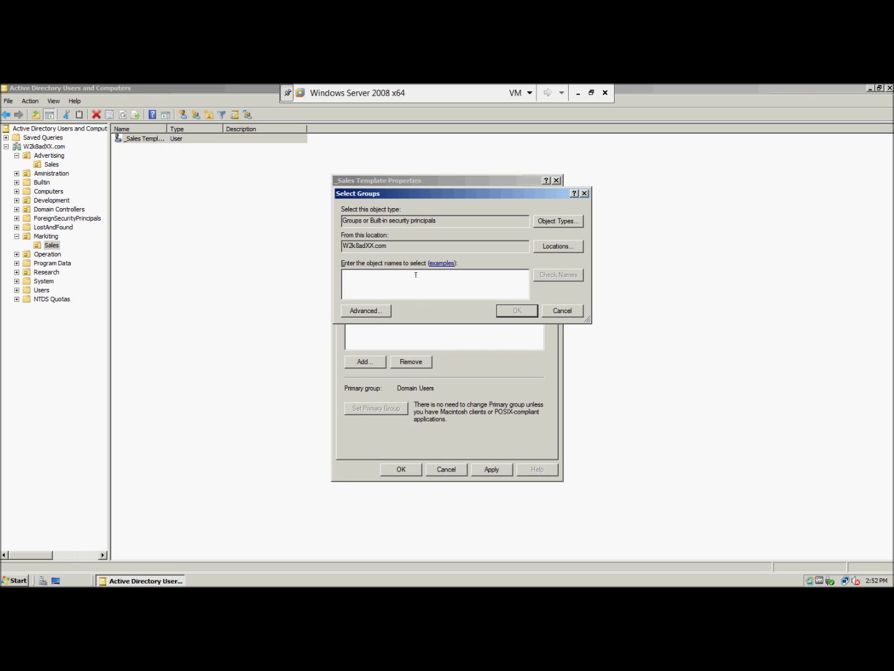
type("Sales-G")
left_click(554, 275)
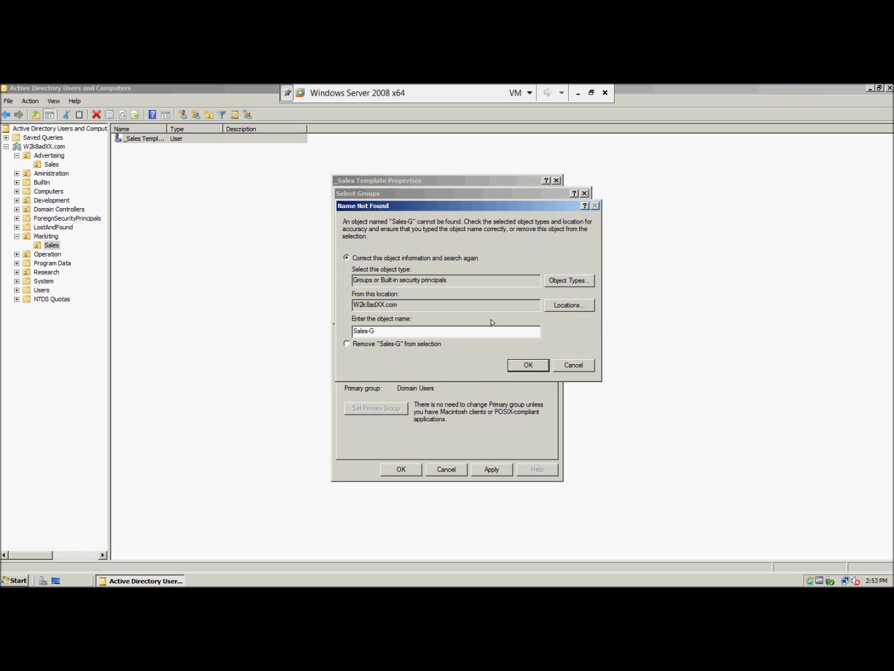
left_click(528, 365)
left_click(522, 366)
left_click(518, 364)
Check the directory search location and retry adding Sales-G, which still isn't found.
left_click(545, 307)
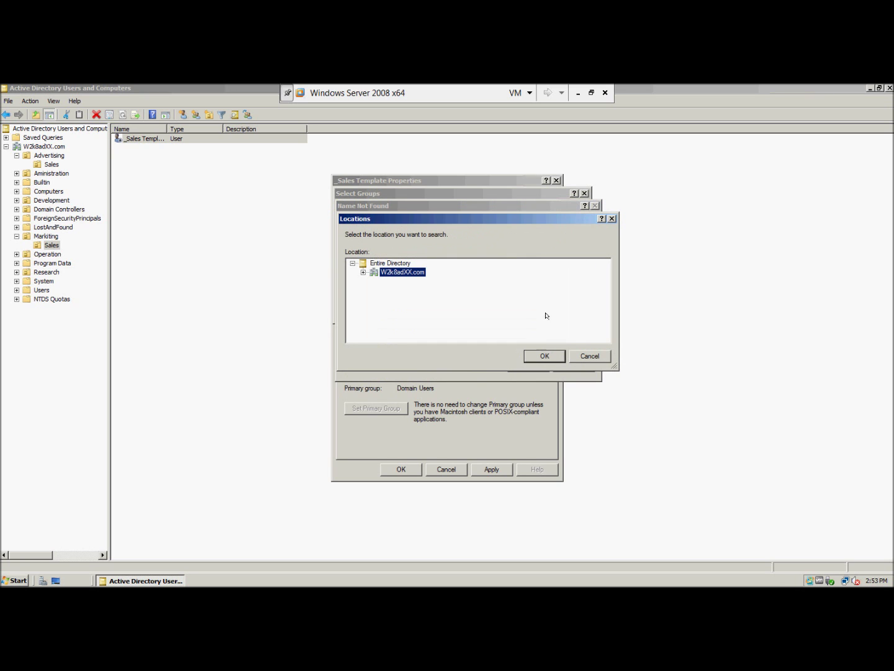
left_click(582, 352)
left_click(566, 362)
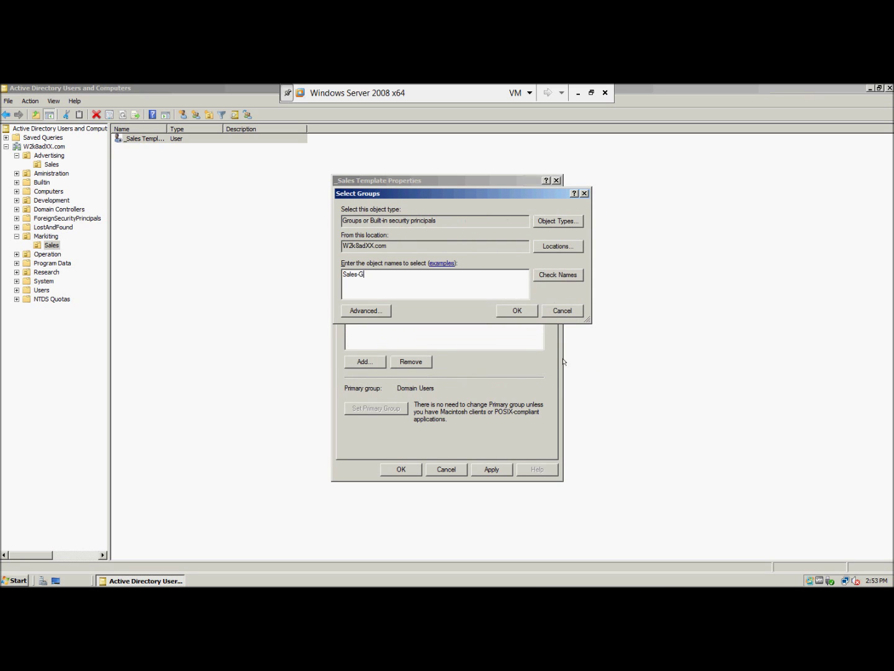
left_click(509, 316)
left_click(572, 361)
Look up Sales-G once more, then cancel the group selection, leaving only Domain Users.
left_click(538, 274)
left_click(517, 367)
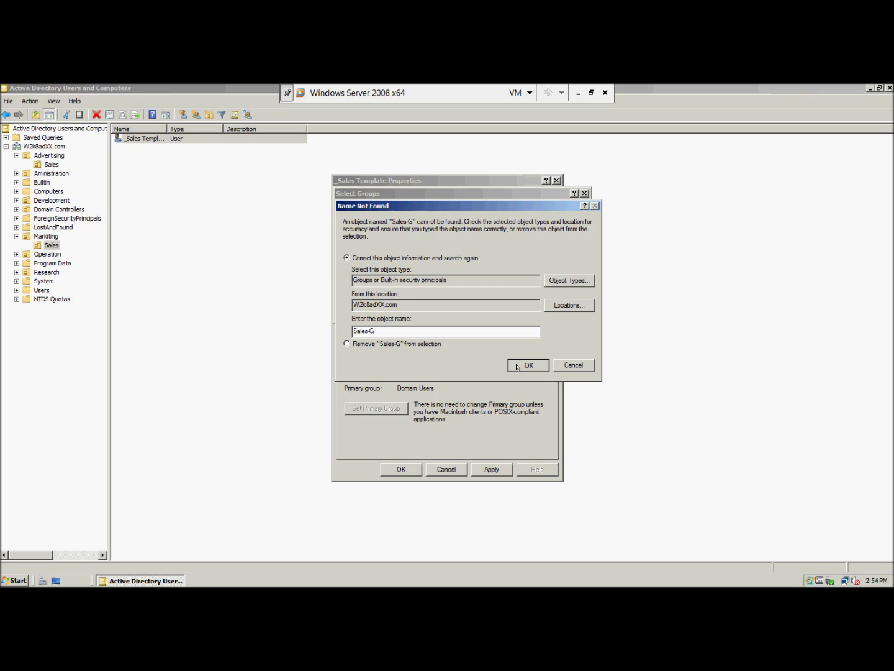
left_click(557, 365)
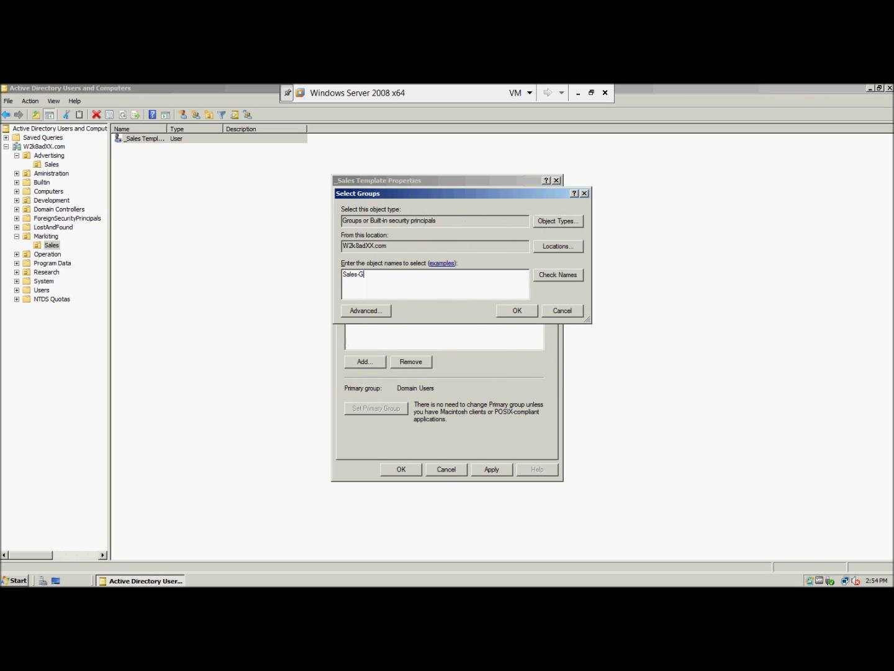
left_click(561, 311)
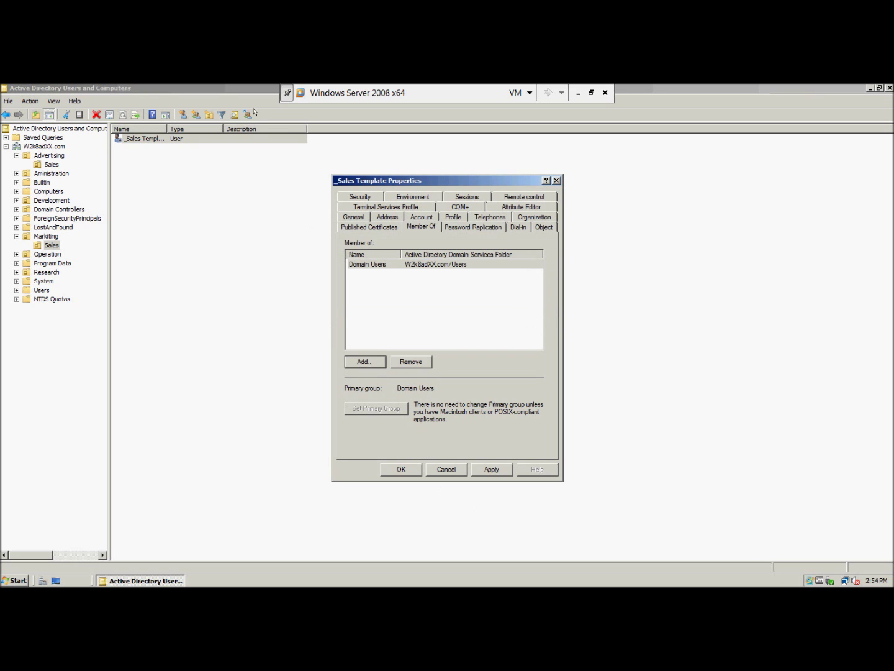
Take the Windows Server 2008 VM out of full screen and open its View menu.
left_click(591, 93)
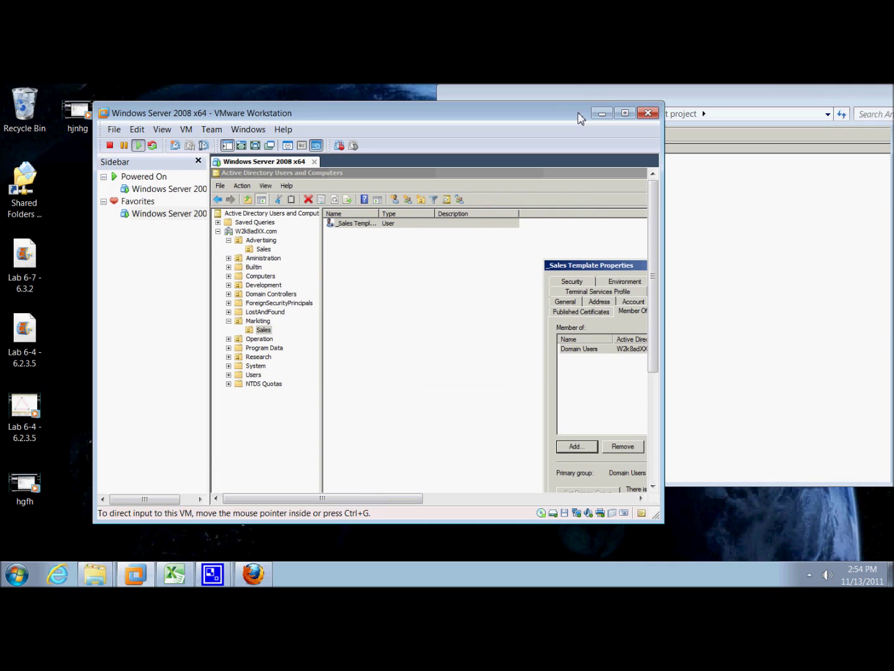
mouse_move(212, 574)
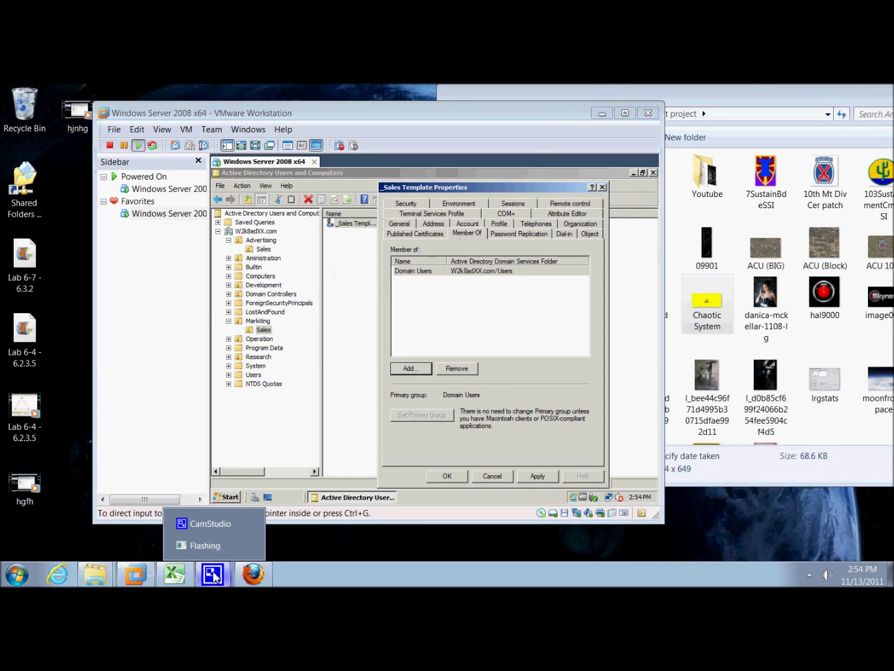
left_click(212, 528)
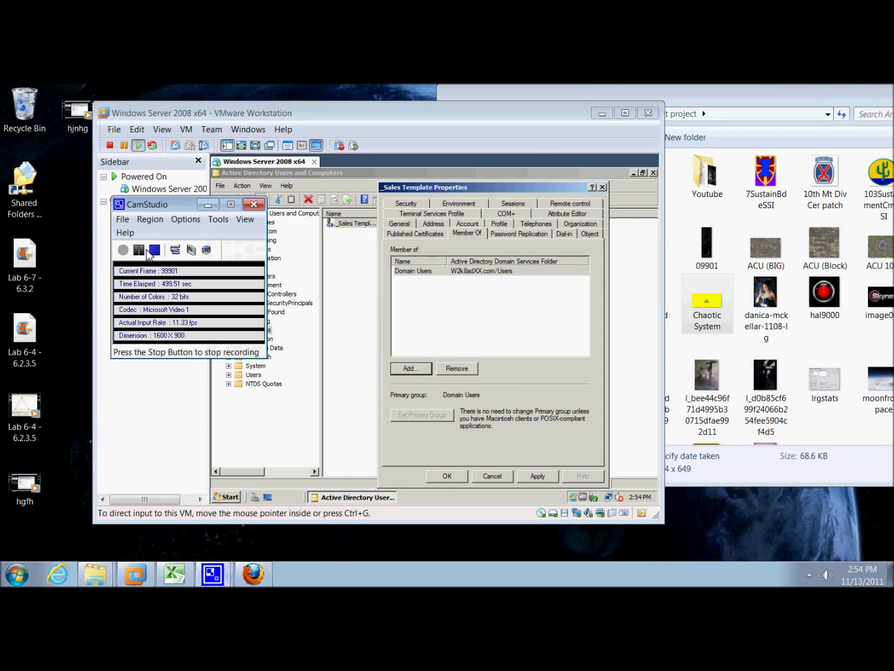
left_click(139, 250)
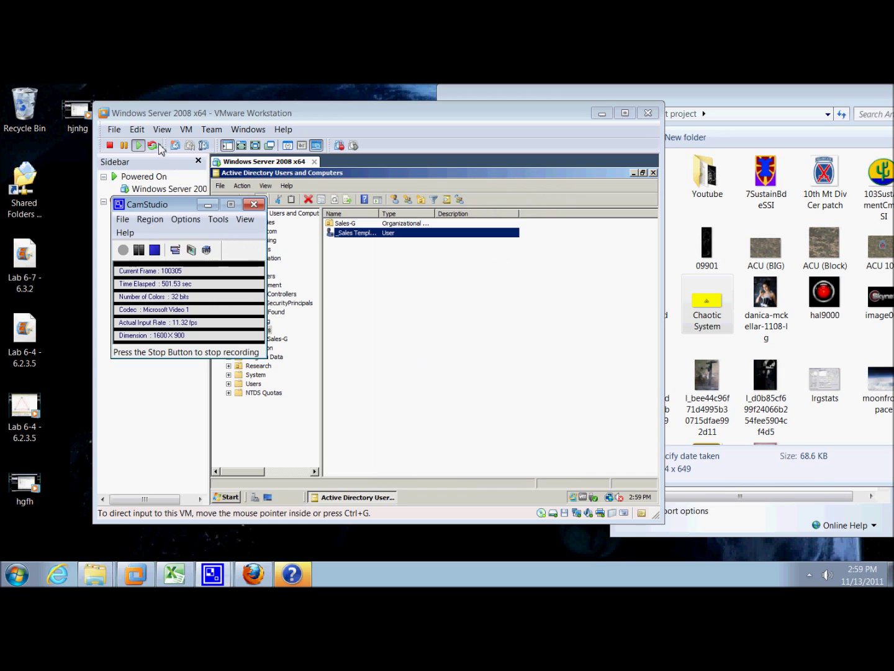
left_click(162, 129)
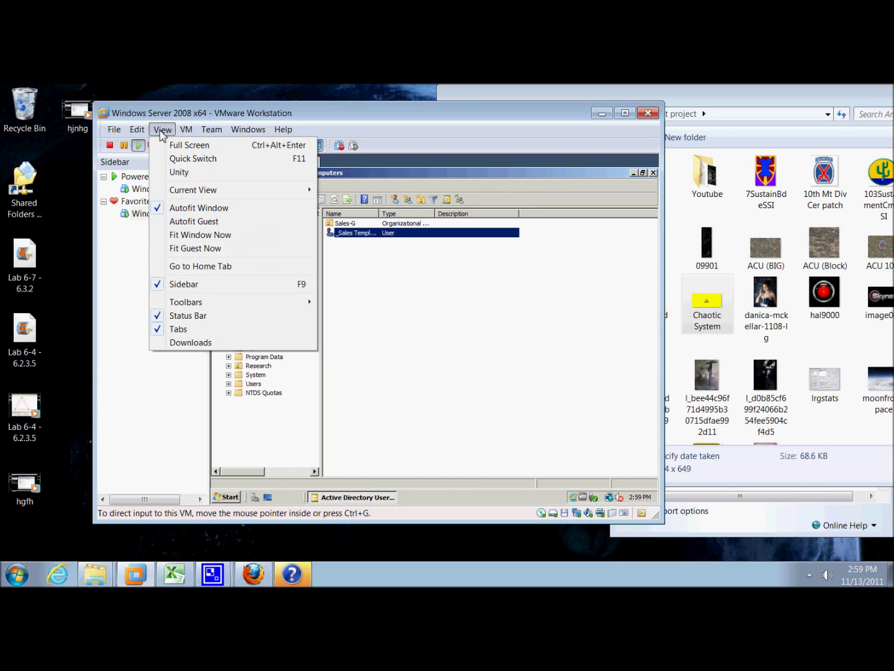
mouse_move(145, 133)
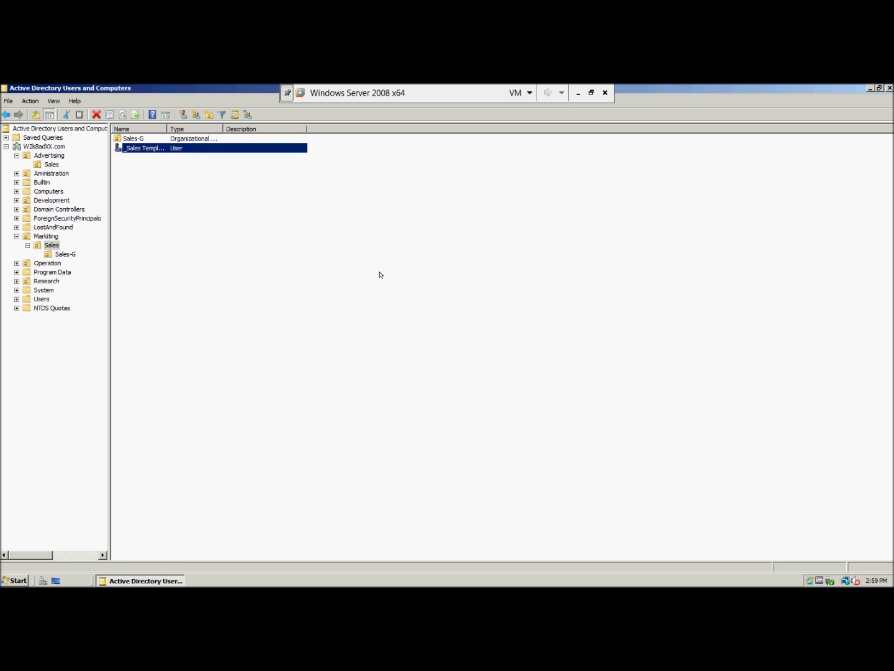
Bring up the context menu for the _Sales Template user in Markiting/Sales.
right_click(153, 149)
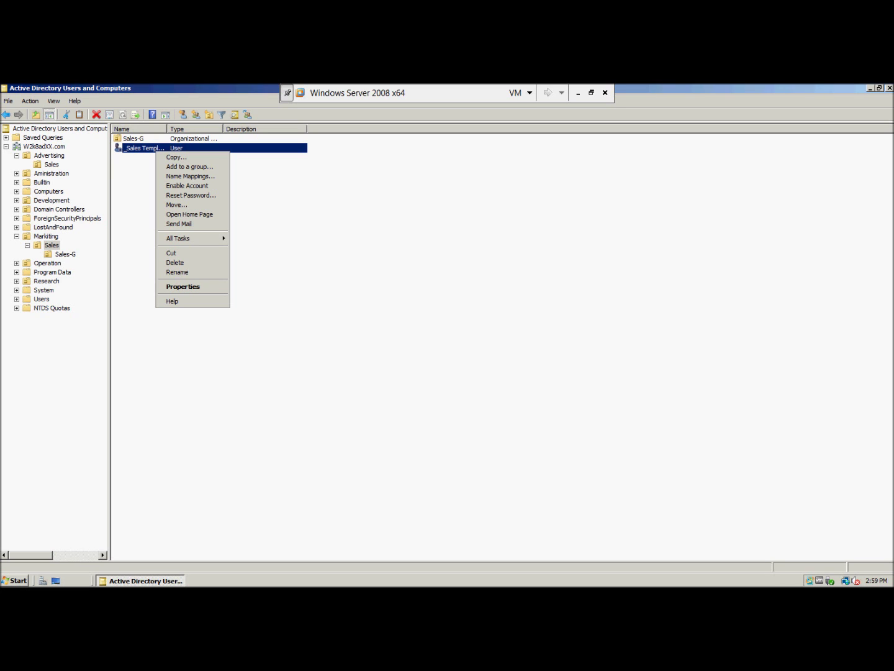
Copy _Sales Template as a new user with first name Sales and last name Person1.
left_click(177, 157)
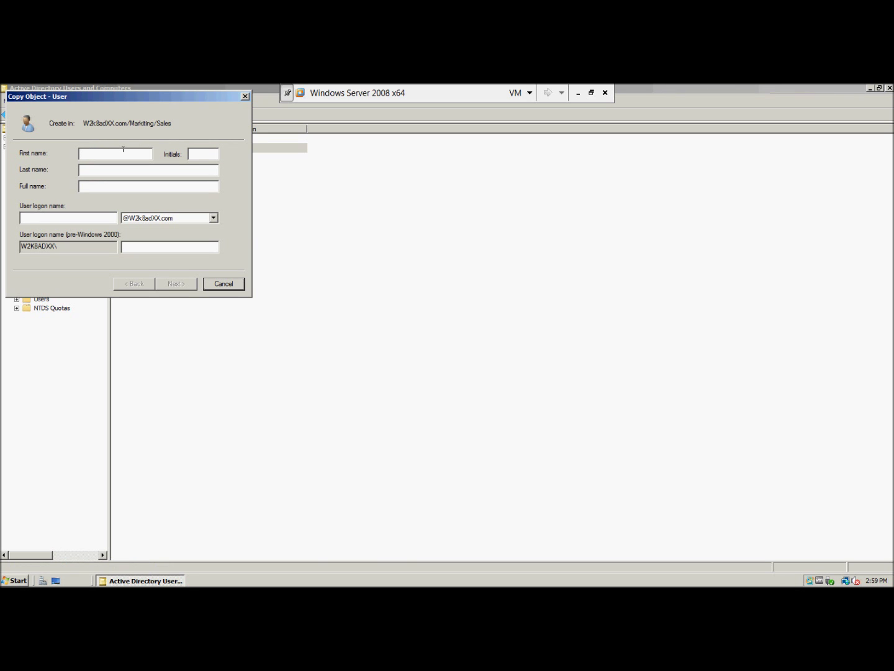
type("Sales")
left_click(143, 167)
type("Person 1")
key("BackSpace")
key("BackSpace")
Reuse the full name SalesPerson1 as the user logon name and continue to the password page.
double_click(98, 185)
right_click(98, 186)
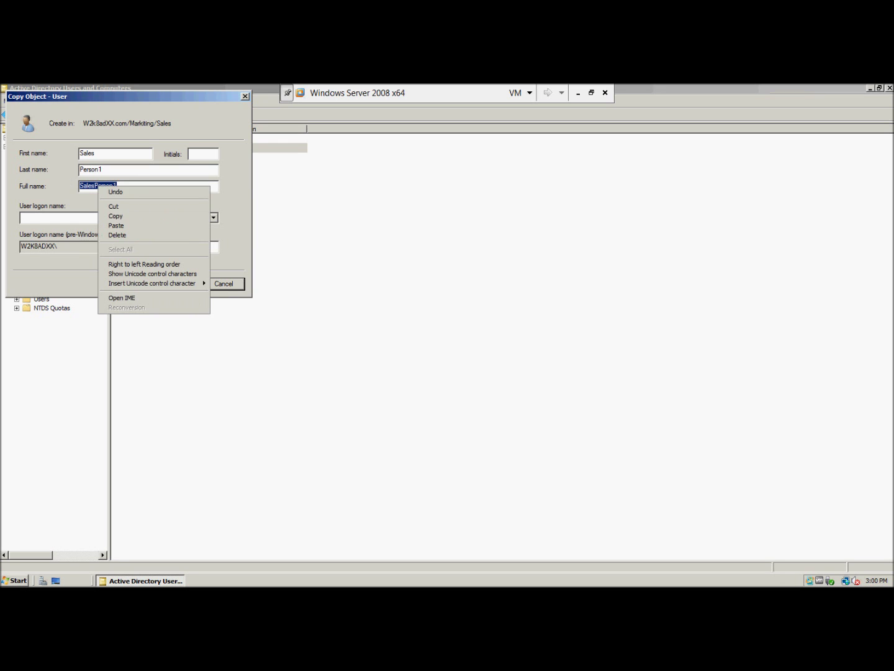
left_click(124, 215)
left_click(101, 217)
right_click(100, 215)
left_click(131, 257)
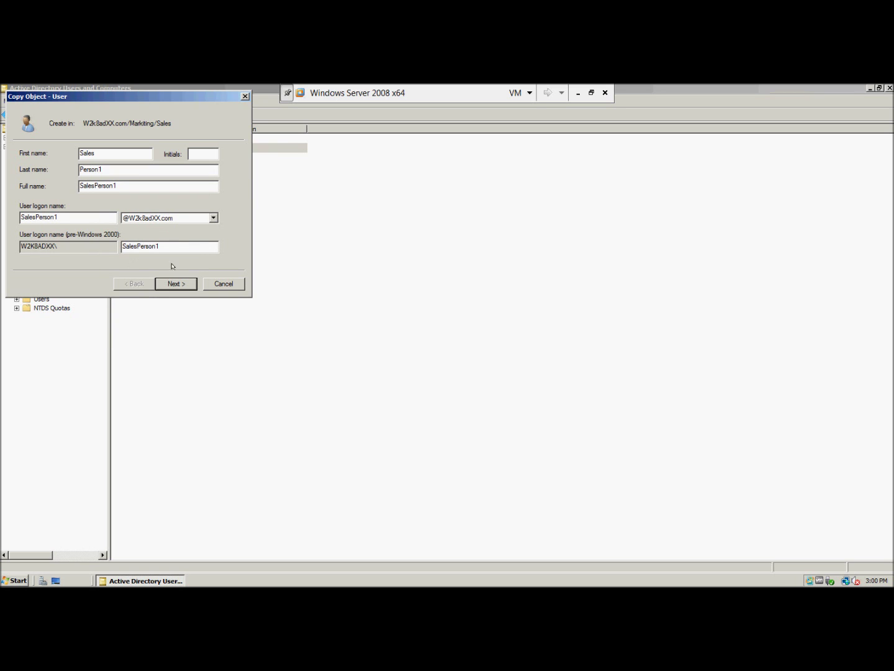
left_click(175, 282)
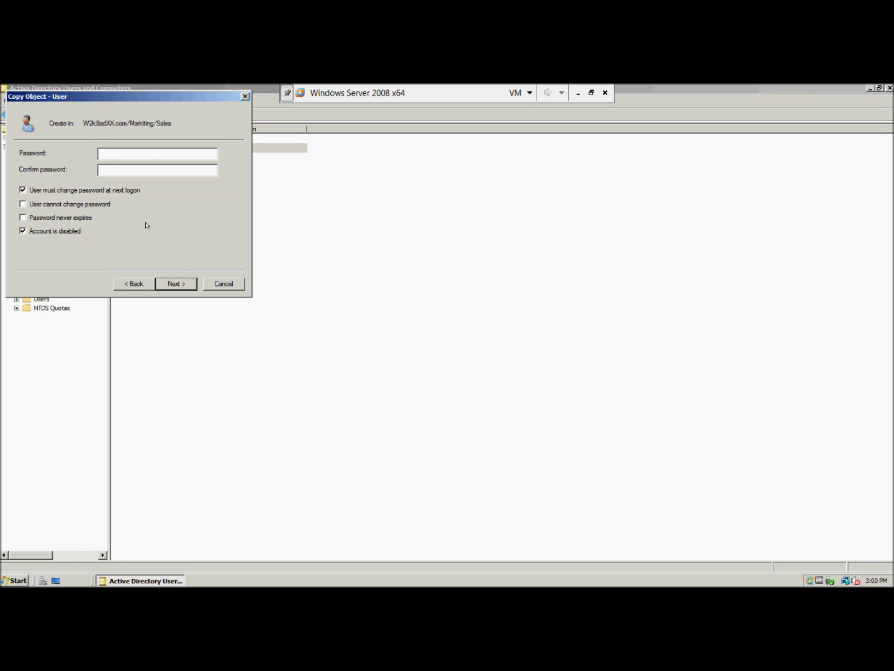
Set and confirm SalesPerson1's password, keep the account enabled, and finish creating it.
left_click(132, 151)
type("****")
type("•••••")
key("Tab")
type("••••••••••••")
left_click(23, 231)
left_click(176, 283)
left_click(173, 284)
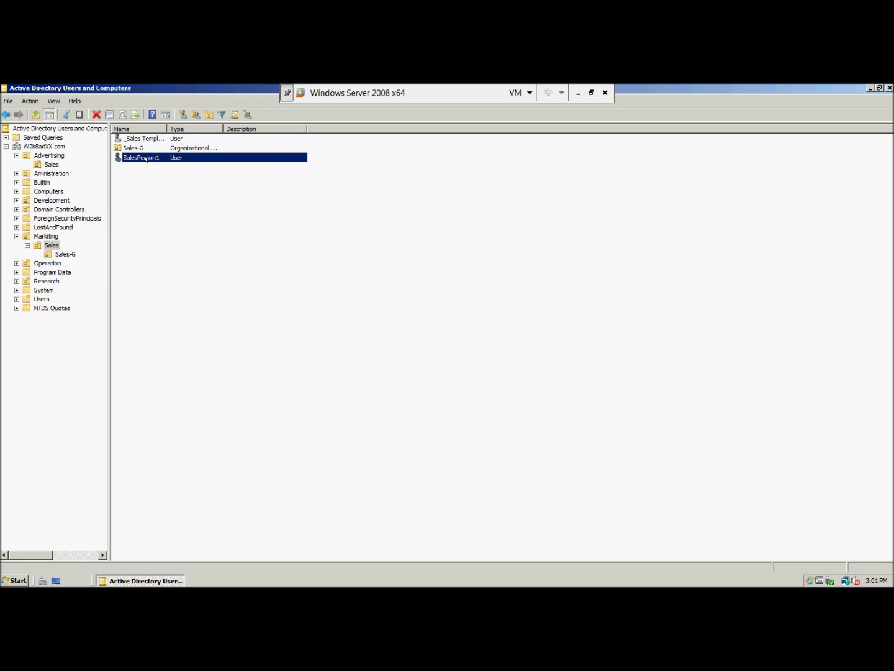
Open SalesPerson1's Properties and move the dialog aside.
right_click(145, 159)
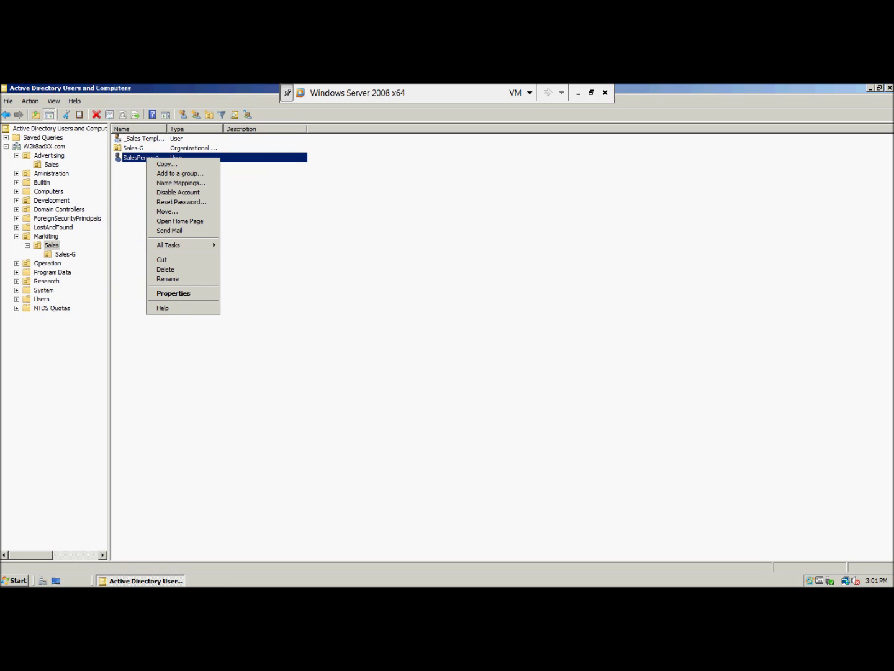
left_click(173, 293)
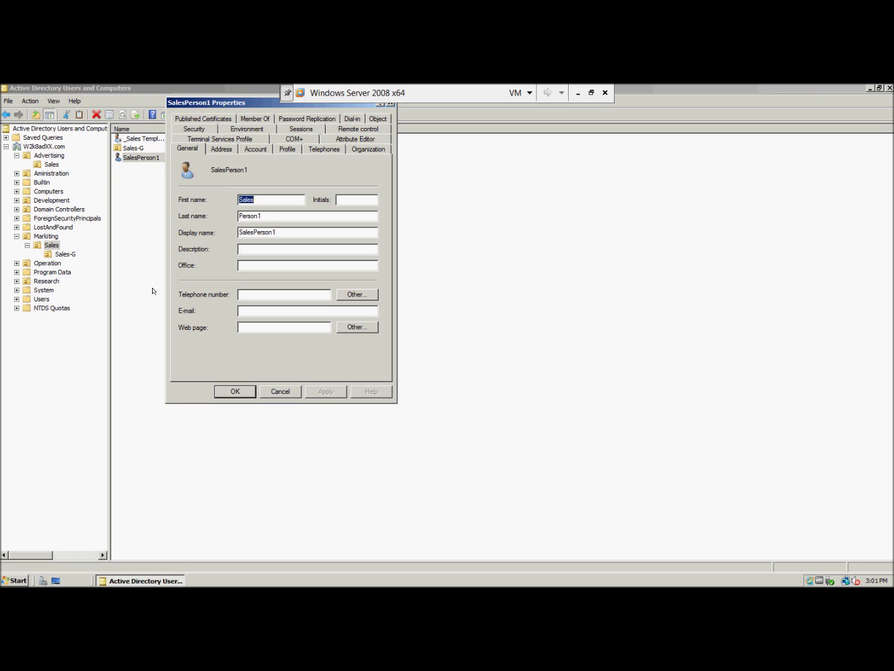
left_click_drag(172, 103, 409, 108)
Open _Sales Template's Properties, move it aside, and minimize the console.
left_click(142, 138)
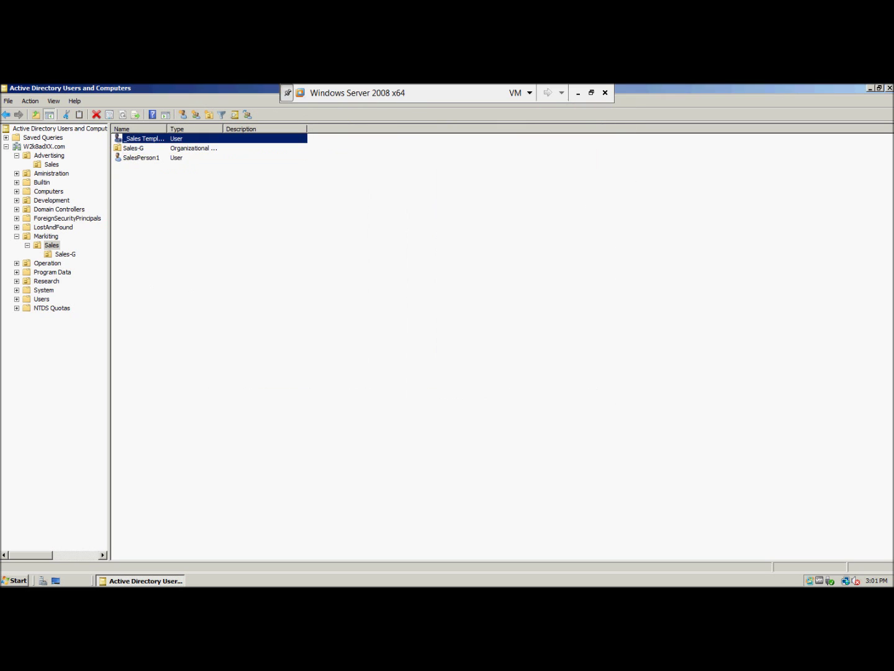
right_click(142, 138)
left_click(179, 273)
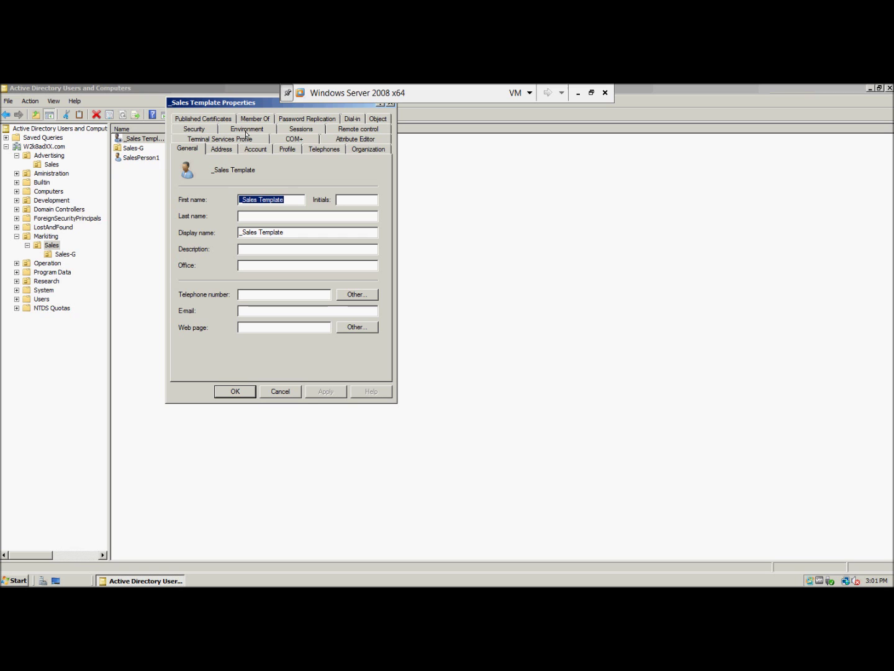
left_click_drag(249, 103, 542, 152)
left_click(163, 159)
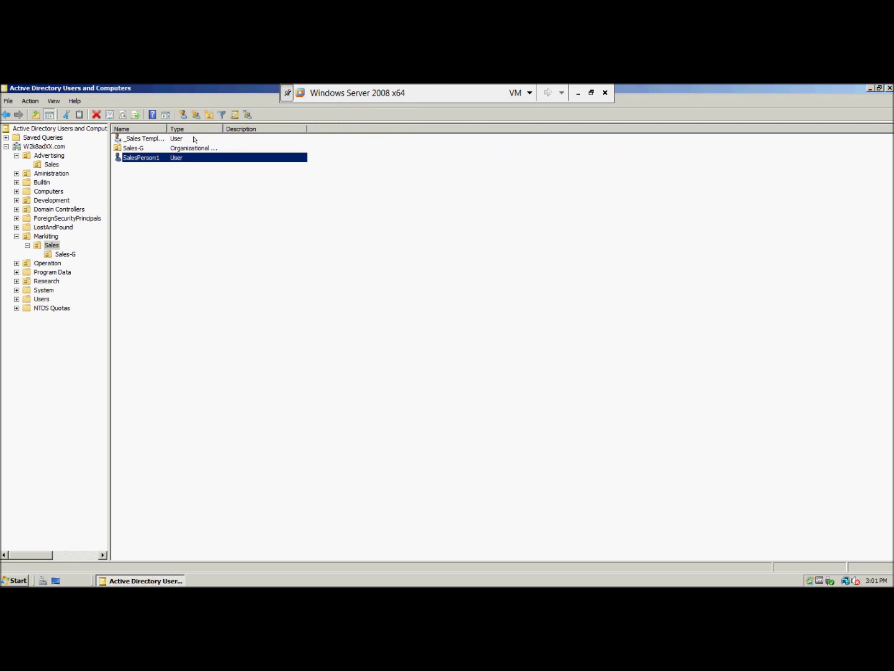
left_click(869, 87)
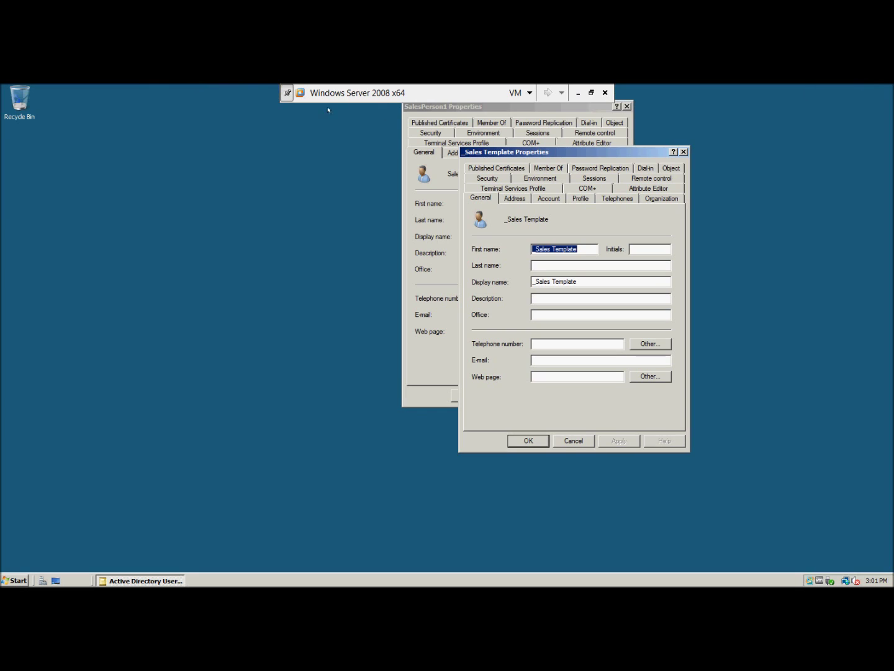
Place SalesPerson1's properties beside the template's and compare their Organization, Address and Account pages.
left_click_drag(448, 110, 268, 157)
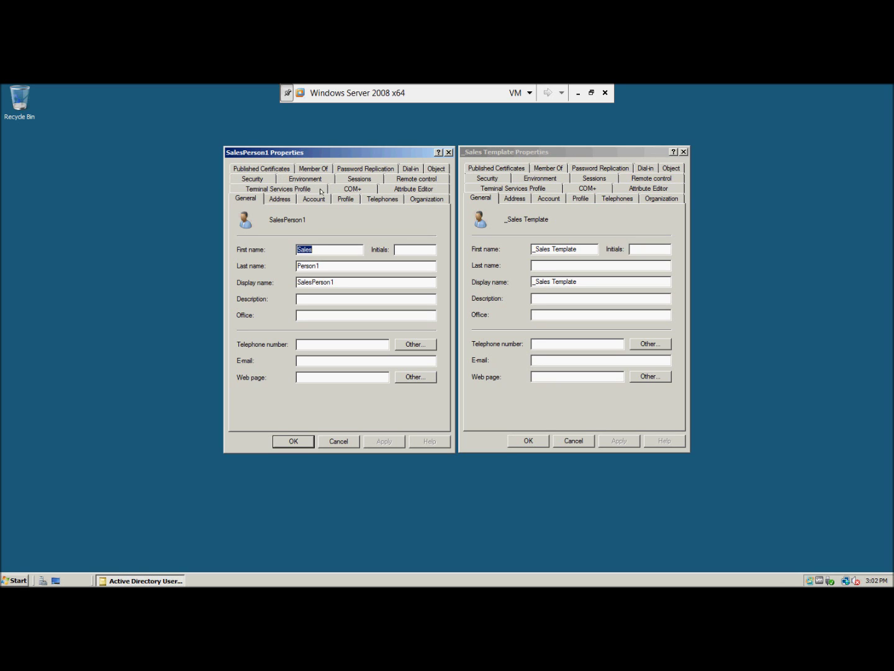
left_click(417, 198)
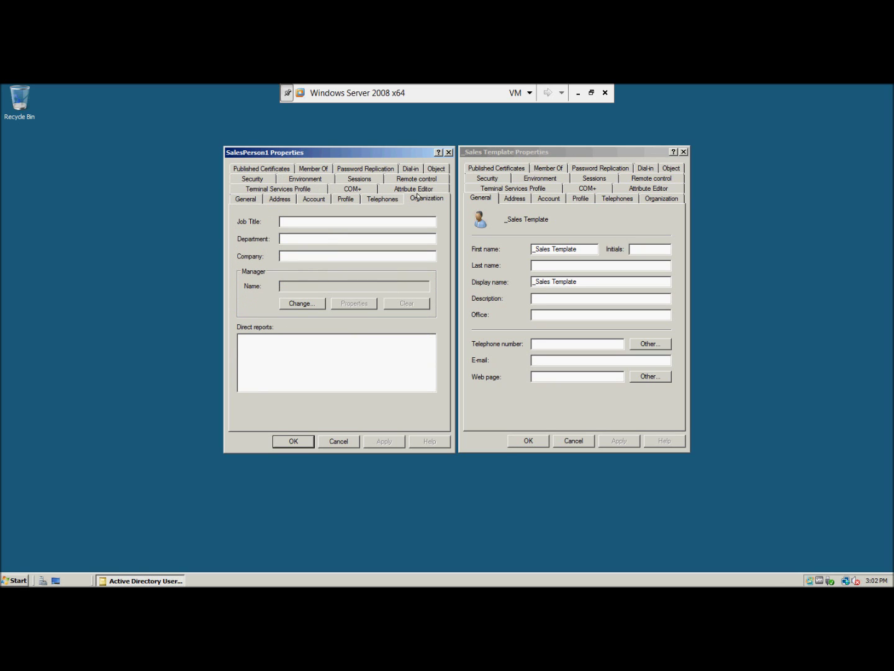
left_click(644, 197)
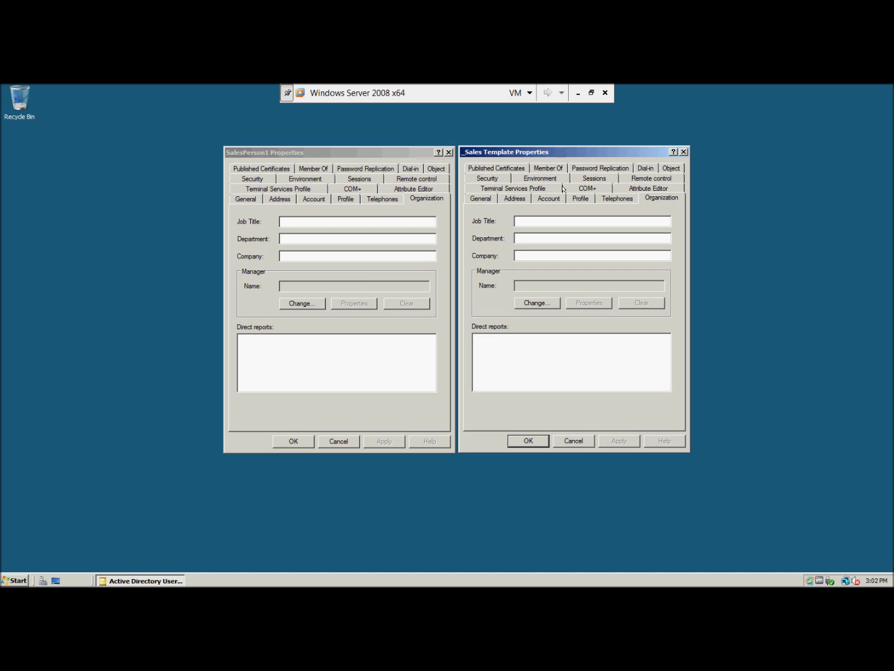
left_click(510, 197)
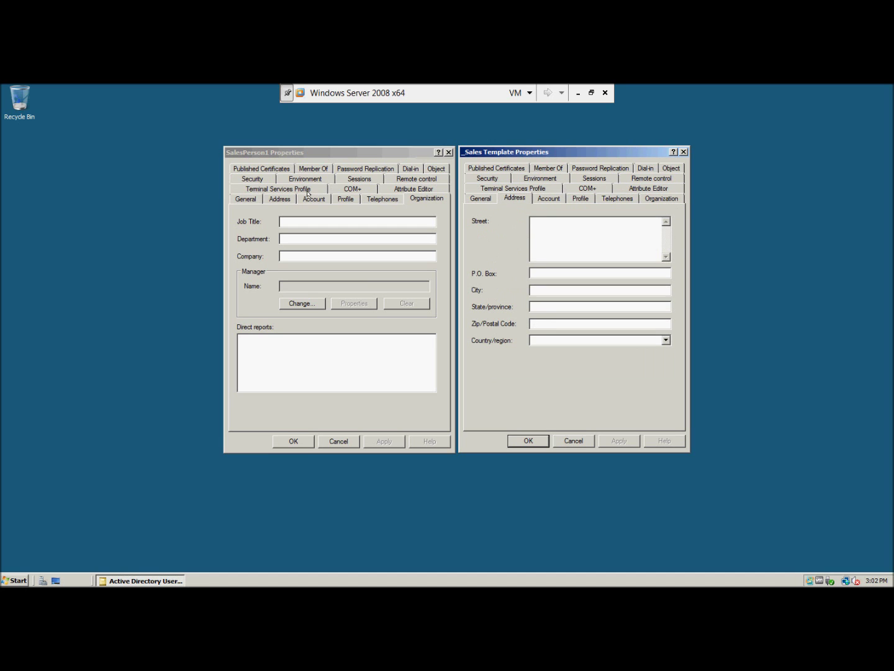
left_click(283, 200)
left_click(310, 199)
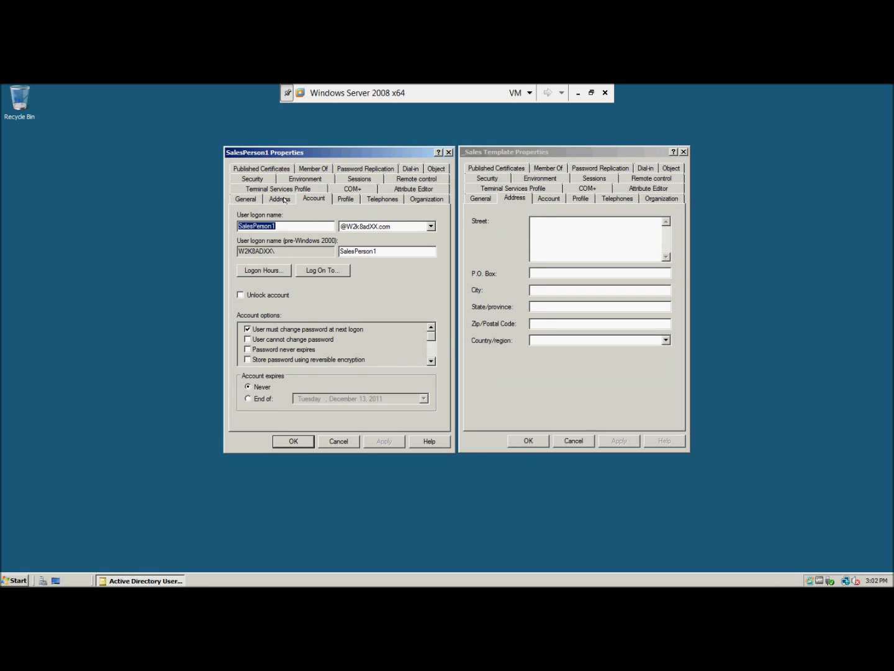
left_click(281, 198)
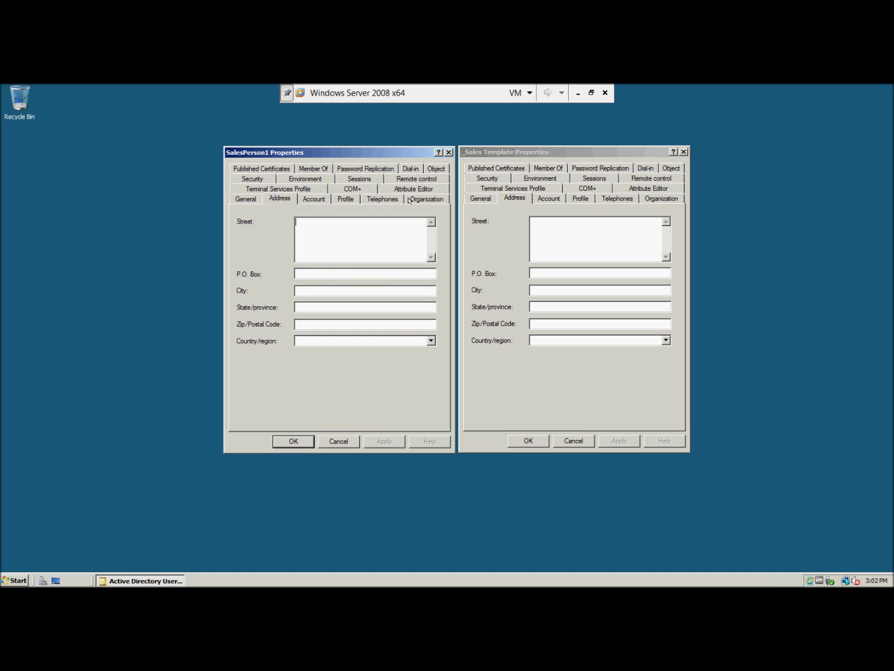
Review the template's Account, Profile, Address and General pages for comparison.
left_click(549, 198)
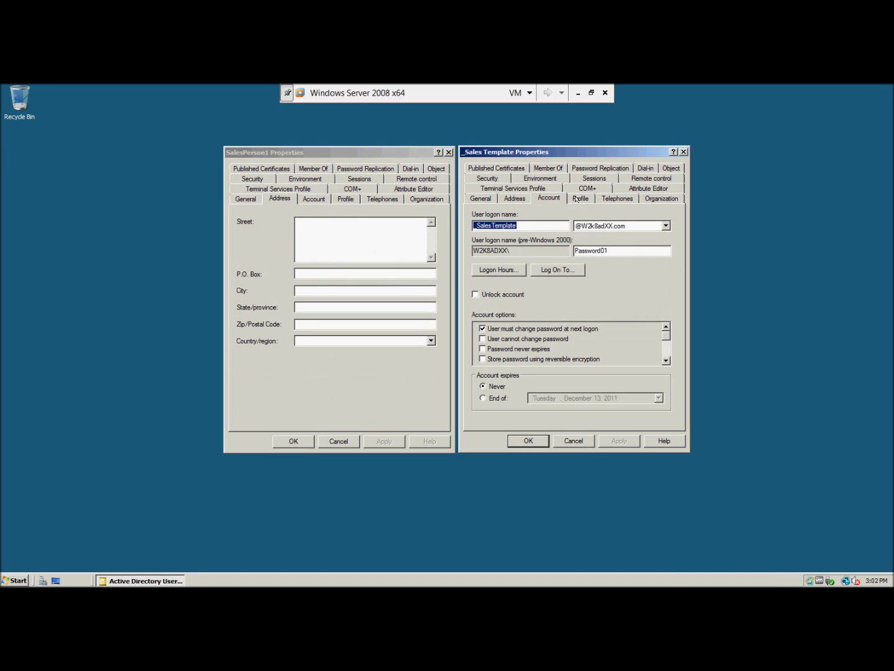
left_click(578, 199)
left_click(541, 199)
left_click(521, 199)
left_click(488, 197)
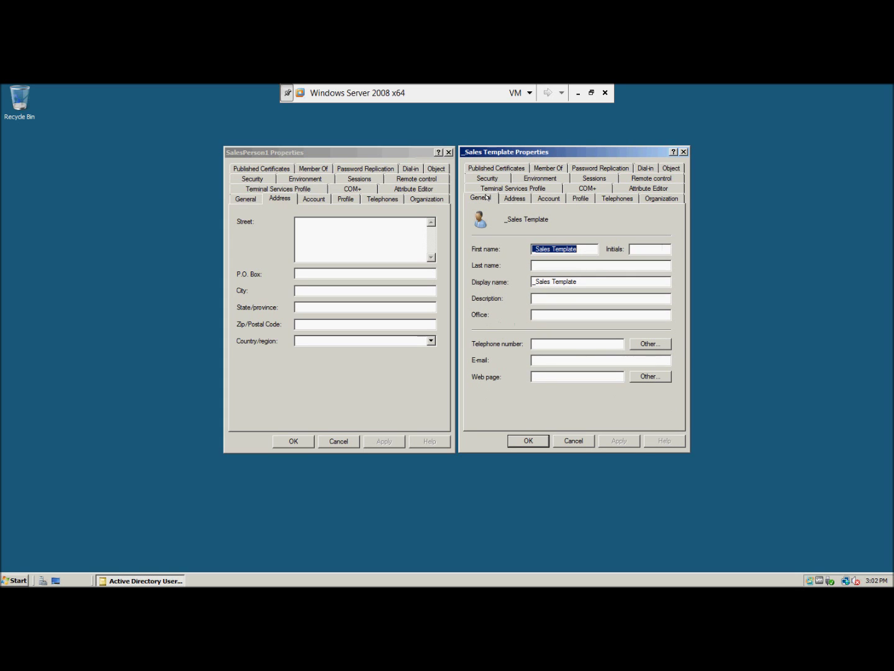
left_click(514, 197)
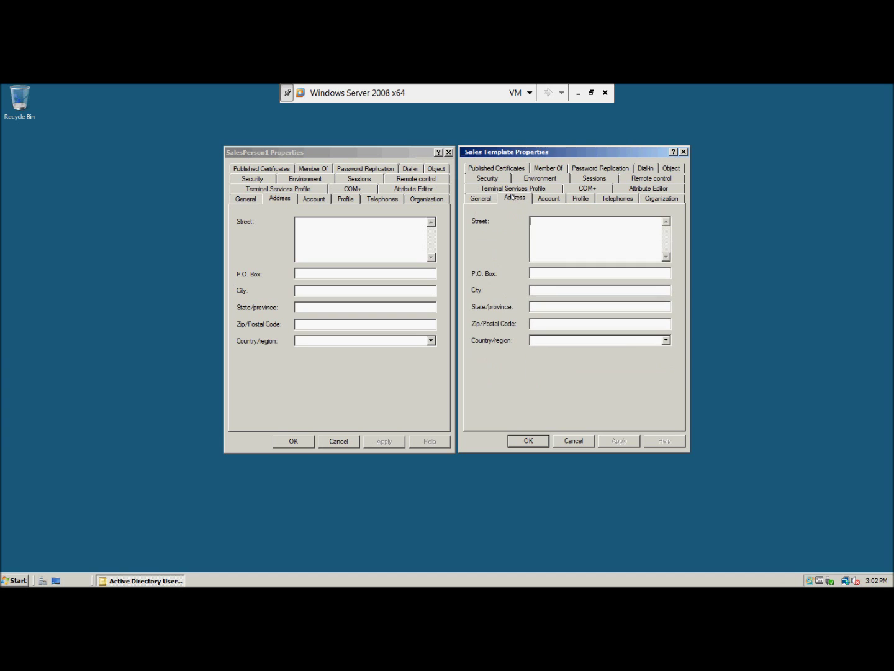
left_click(481, 198)
left_click(568, 198)
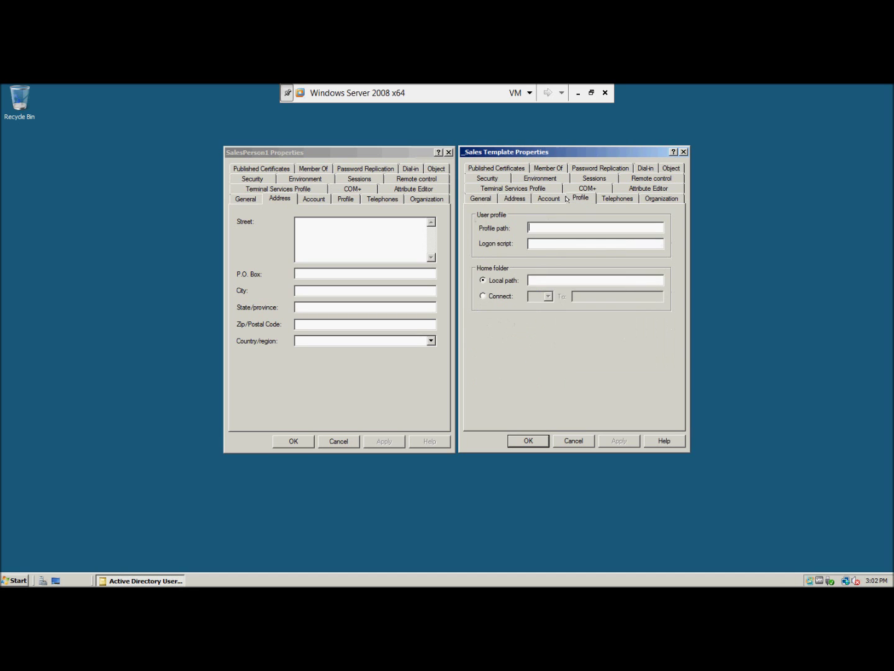
left_click(533, 198)
left_click(581, 199)
Cancel the _Sales Template and SalesPerson1 Properties dialogs, leaving both accounts unchanged.
left_click(573, 441)
left_click(357, 441)
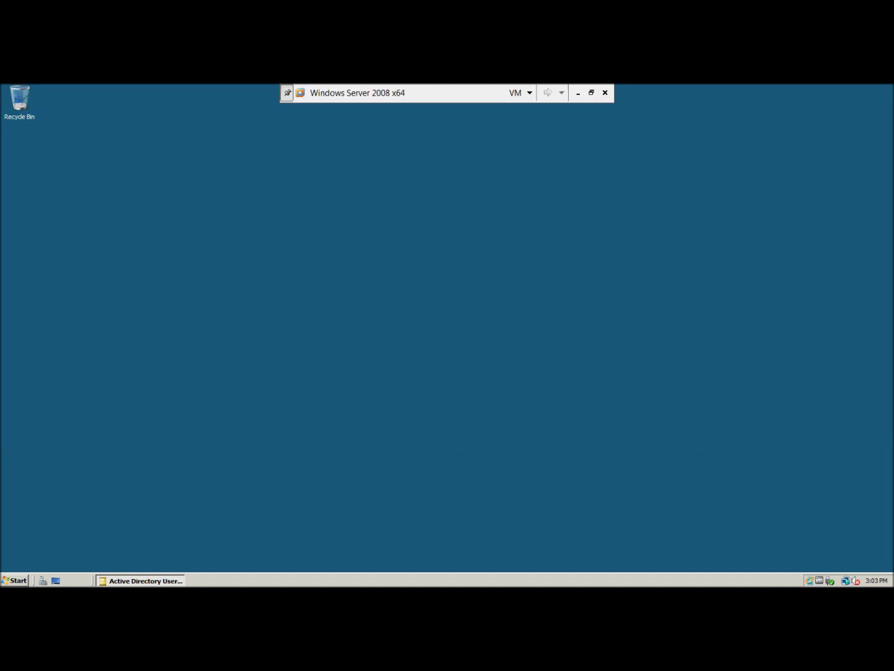